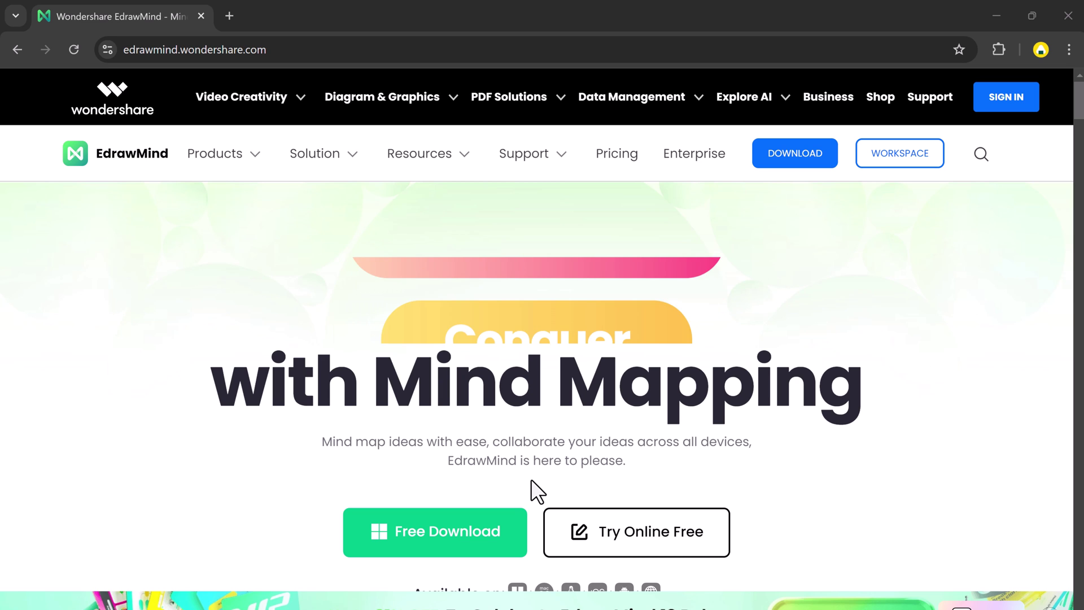
scroll(531, 481, down, 2)
scroll(531, 478, down, 2)
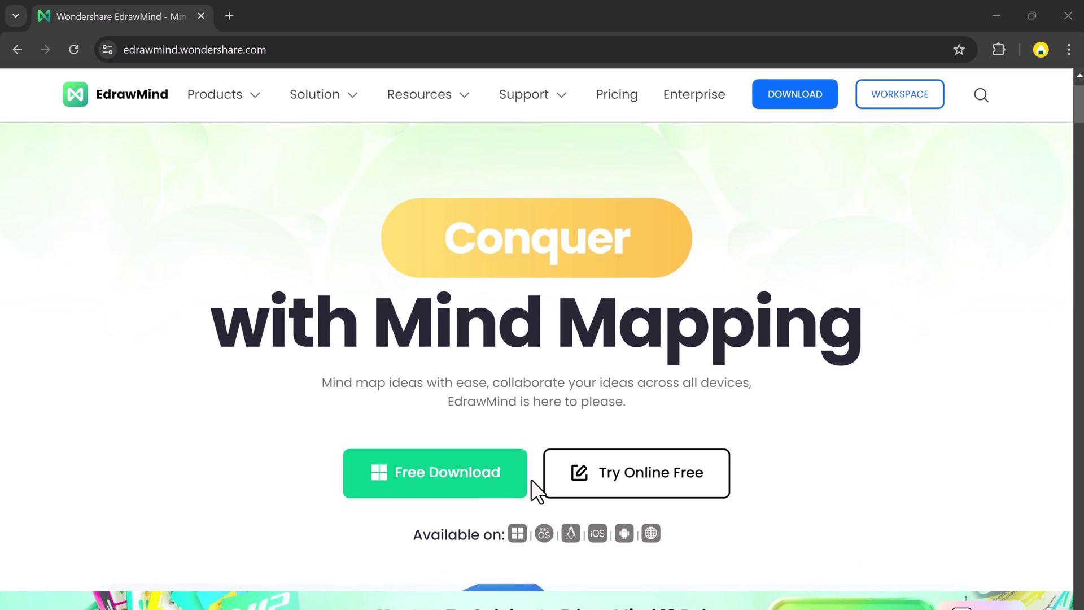
scroll(531, 476, down, 2)
scroll(532, 476, down, 1)
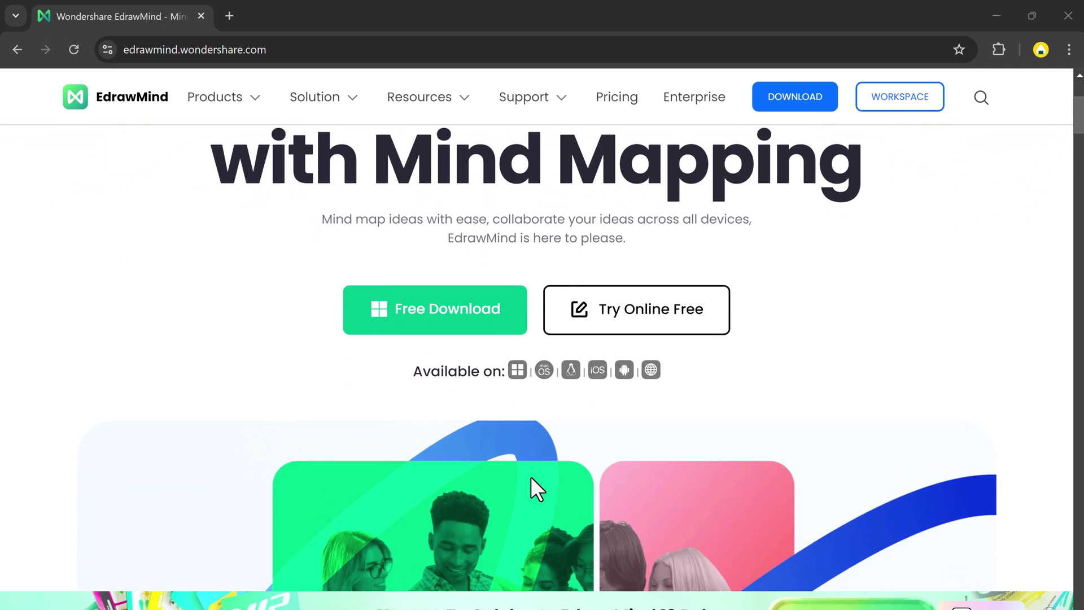
scroll(531, 478, down, 1)
scroll(531, 477, down, 1)
scroll(531, 478, down, 1)
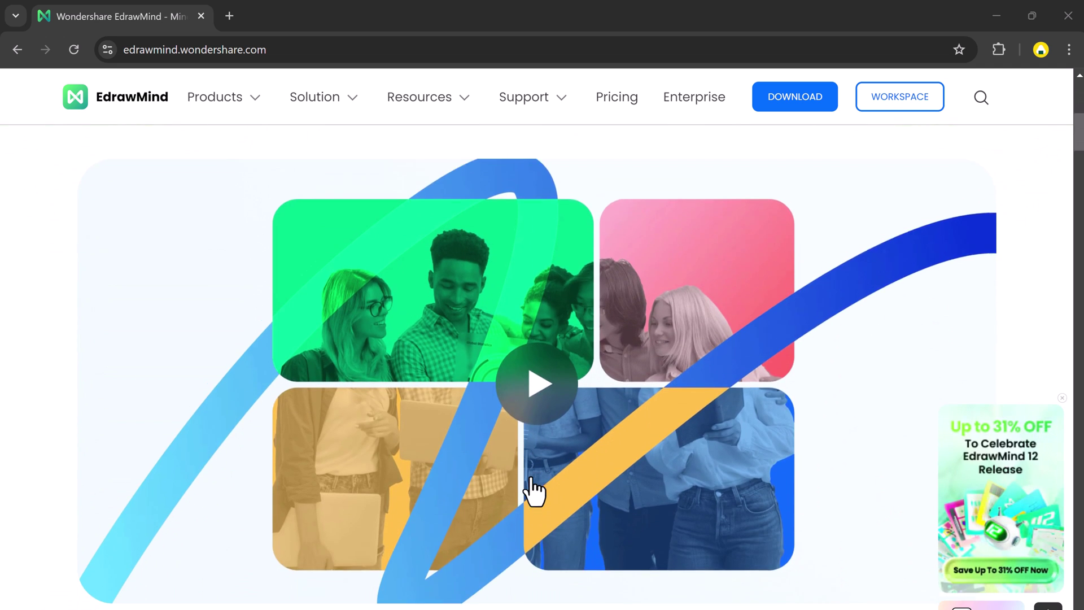
scroll(530, 478, down, 1)
scroll(531, 477, down, 1)
scroll(531, 477, down, 1)
scroll(534, 490, down, 1)
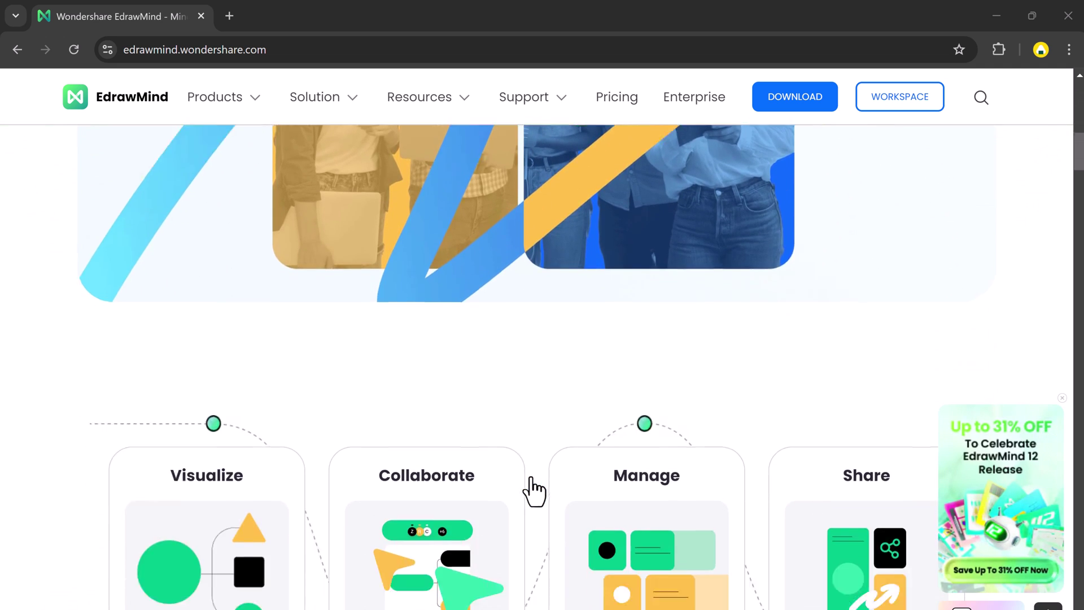
scroll(531, 489, down, 1)
scroll(532, 487, down, 1)
scroll(531, 486, down, 1)
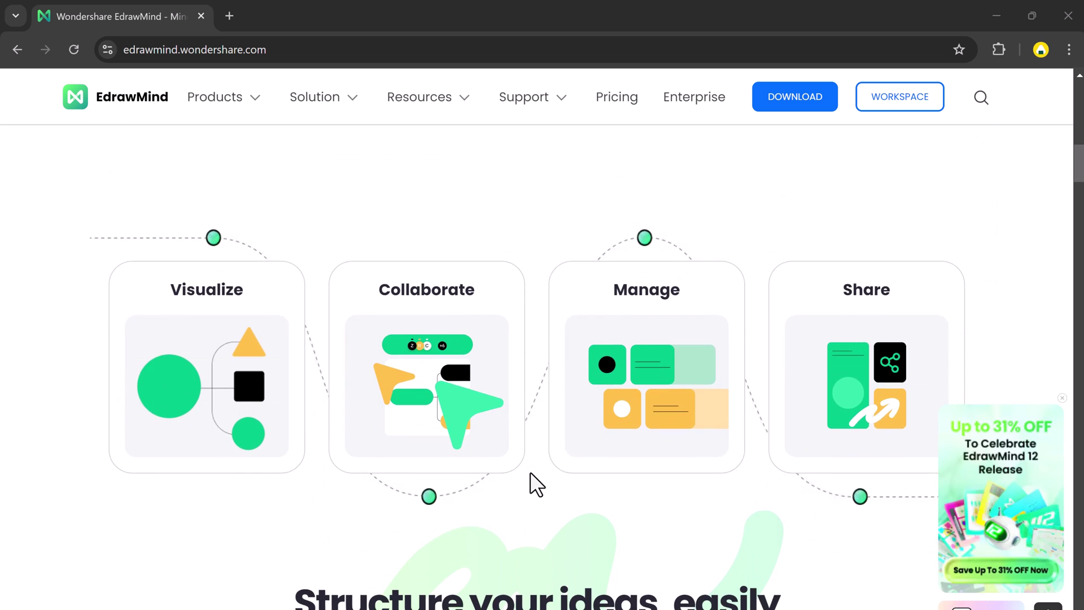
scroll(532, 486, down, 1)
scroll(532, 486, down, 1)
scroll(531, 486, down, 2)
scroll(530, 474, down, 1)
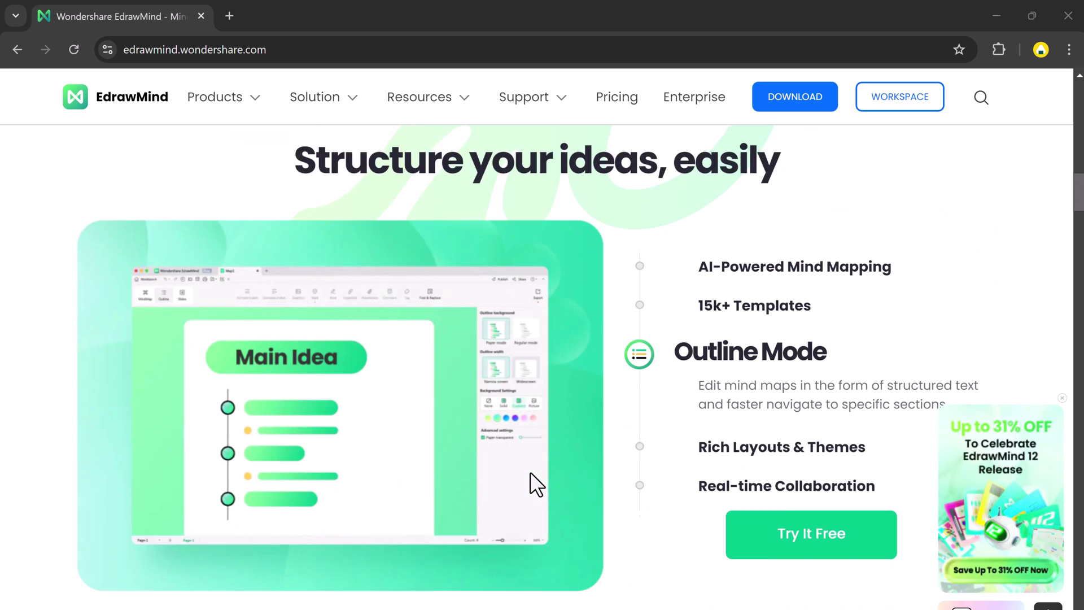
scroll(530, 479, down, 1)
scroll(531, 479, down, 1)
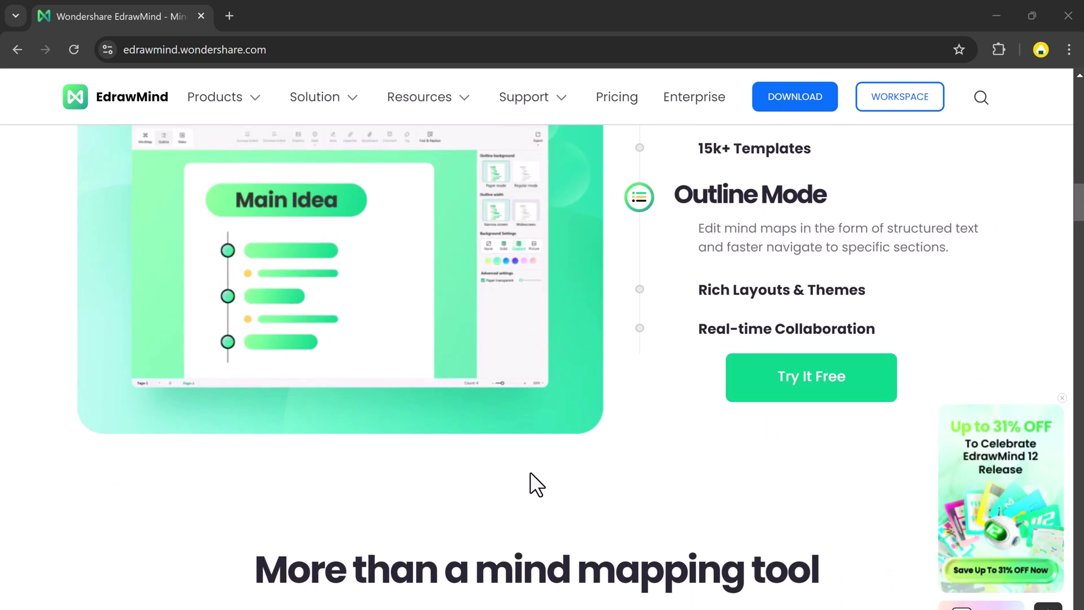
- Expand the Rich Layouts, Real-time Collaboration, AI-Powered and 15k+ Templates highlights, then show the Plan use case
click(765, 291)
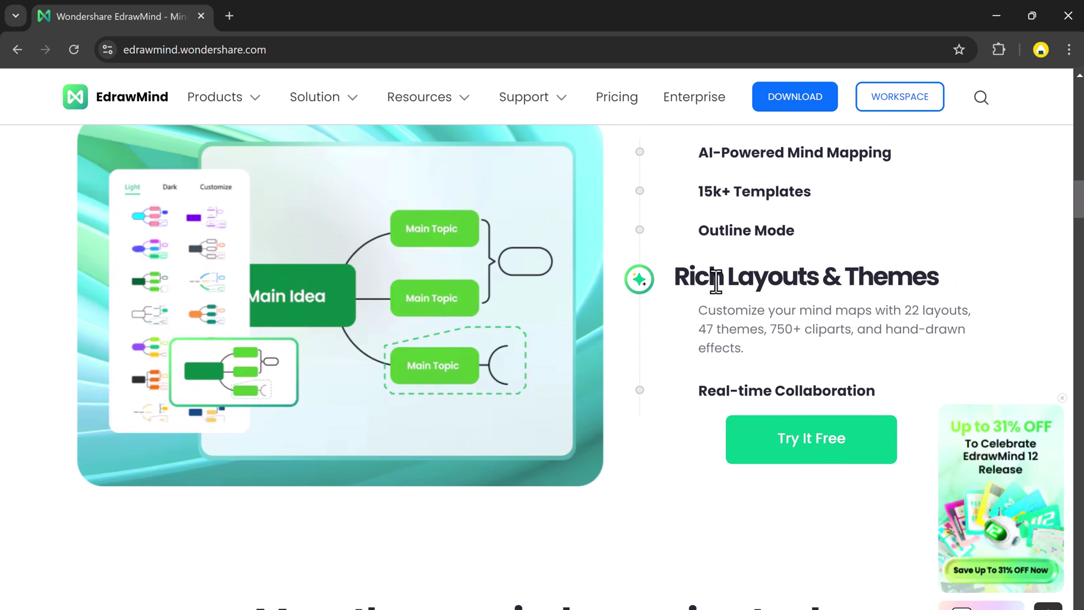
click(731, 387)
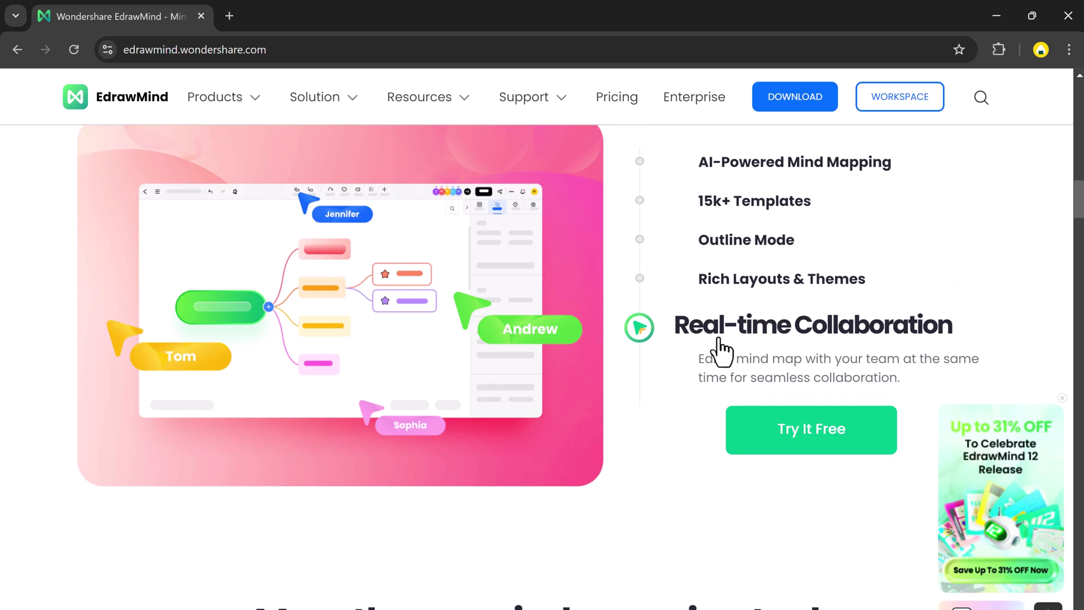
click(743, 167)
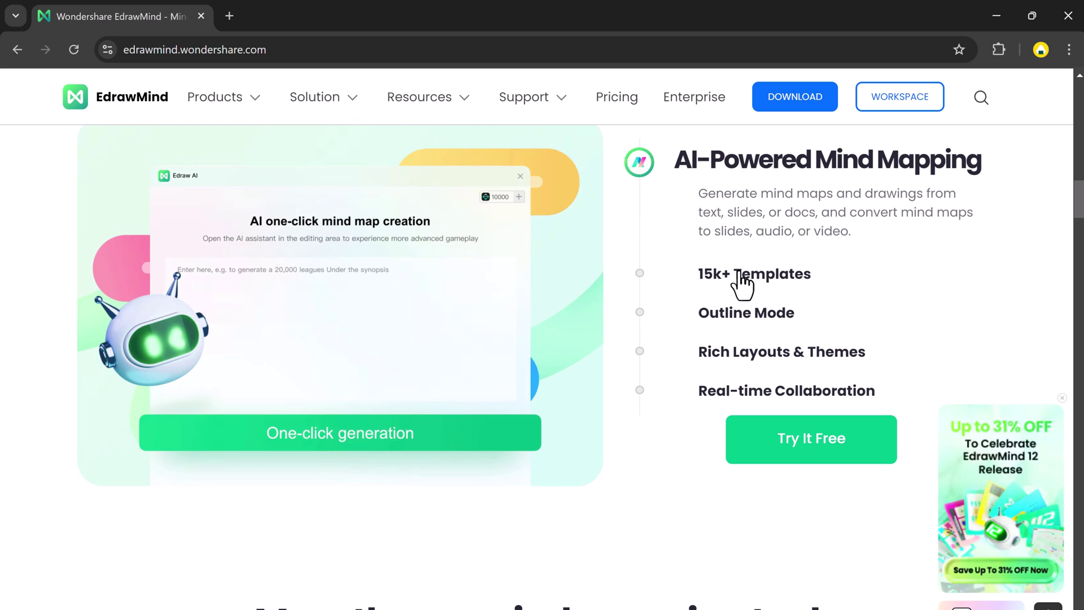
click(737, 276)
scroll(542, 331, down, 1)
scroll(521, 327, down, 1)
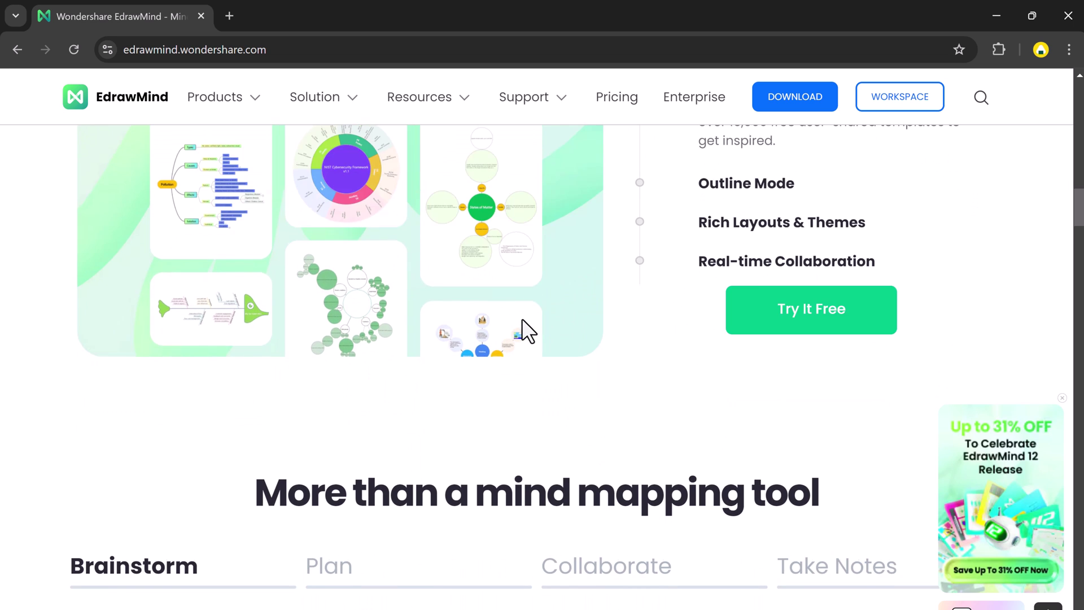
scroll(521, 327, down, 2)
scroll(523, 331, down, 1)
scroll(524, 327, down, 1)
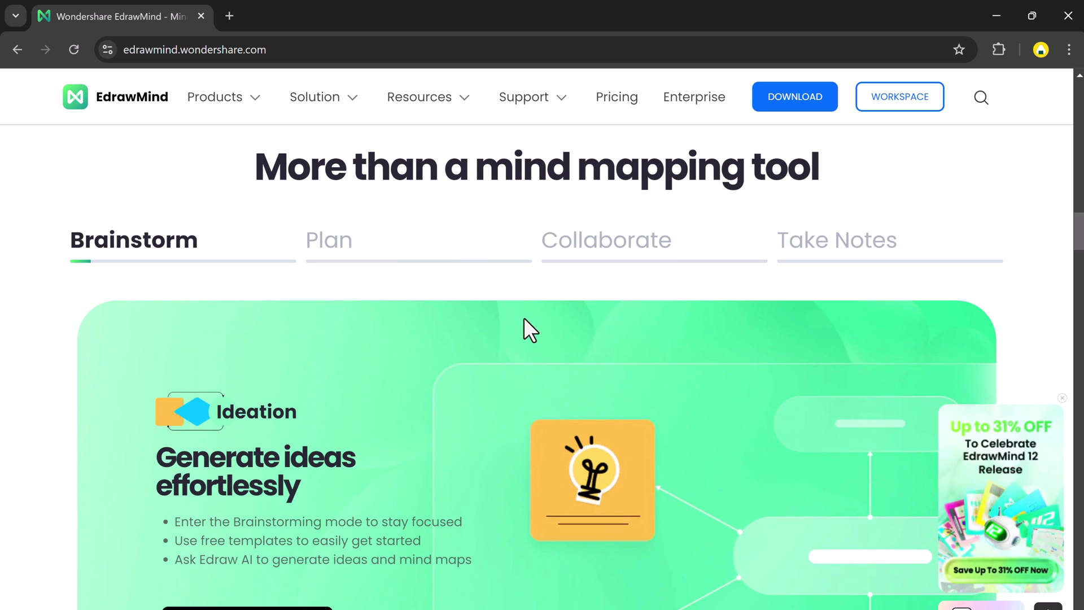
click(366, 261)
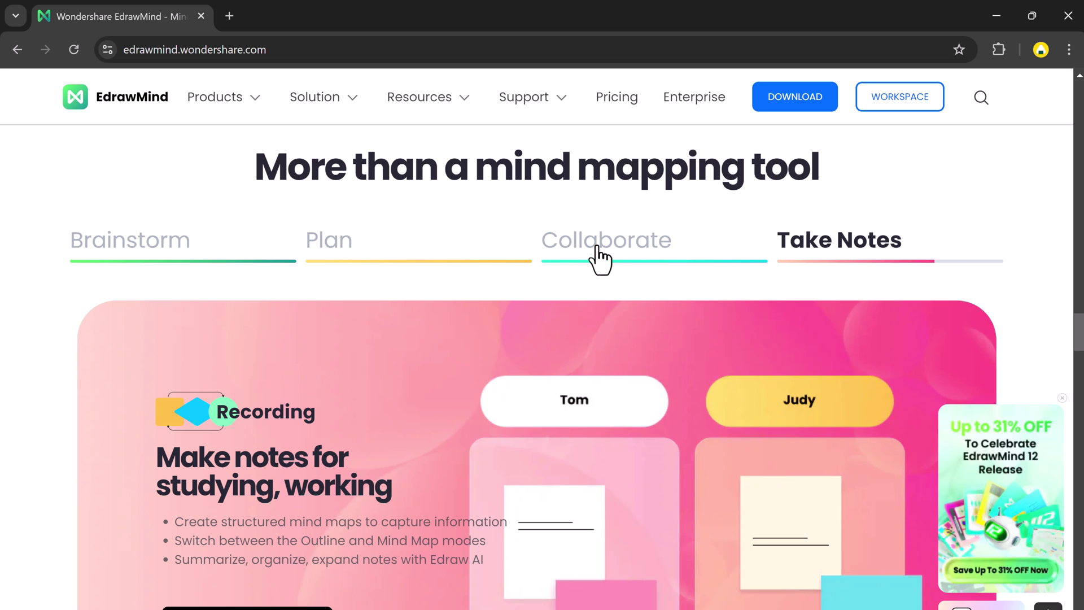
scroll(597, 250, down, 3)
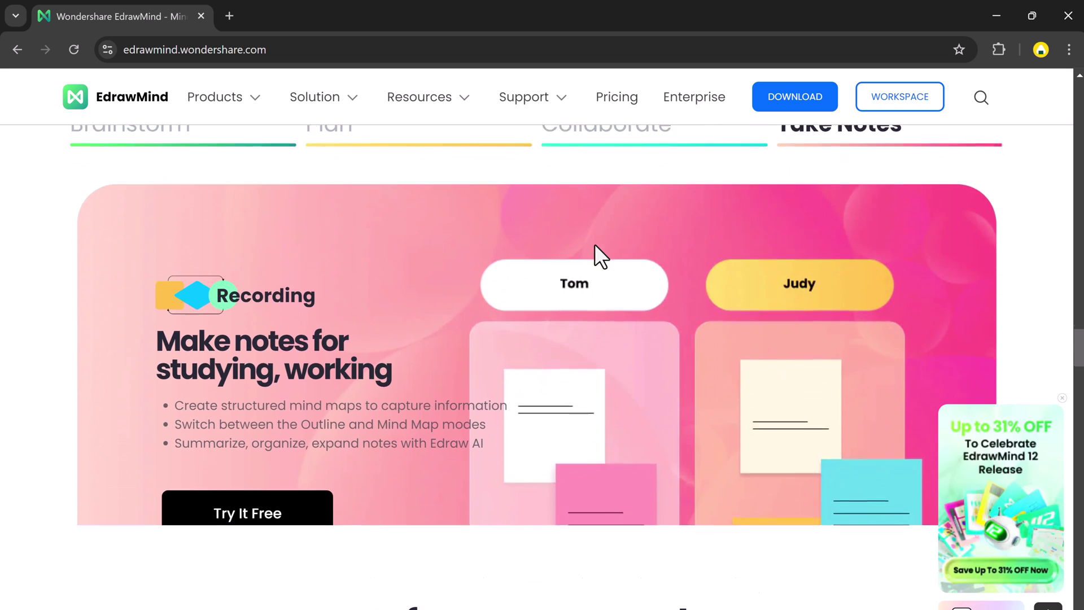
scroll(595, 246, down, 2)
scroll(594, 246, down, 3)
scroll(595, 245, down, 3)
scroll(596, 245, down, 2)
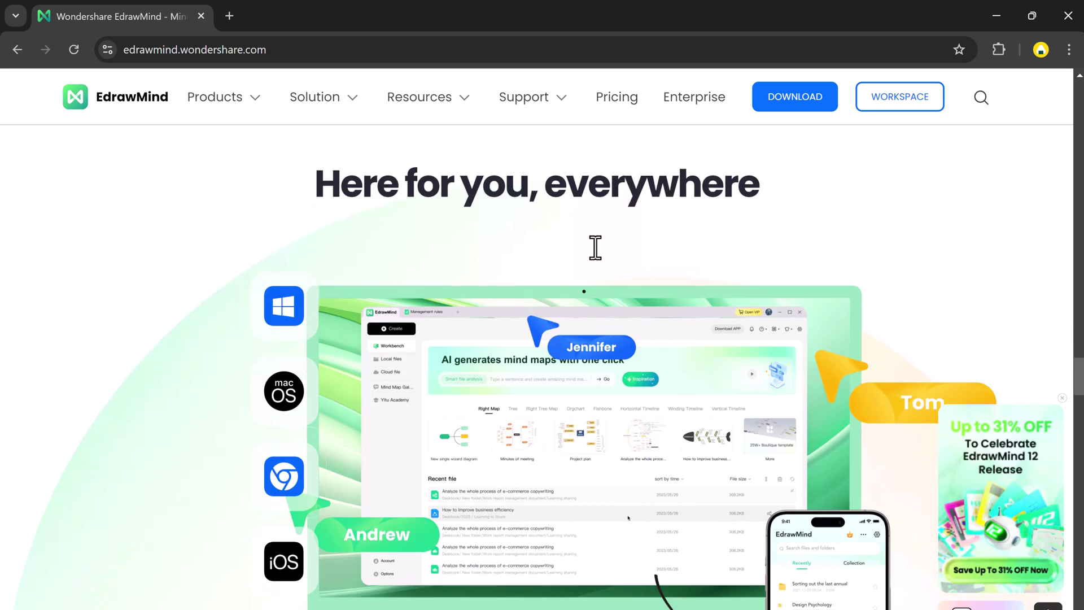
scroll(595, 246, down, 1)
scroll(596, 246, down, 1)
scroll(595, 246, down, 2)
scroll(595, 246, down, 2)
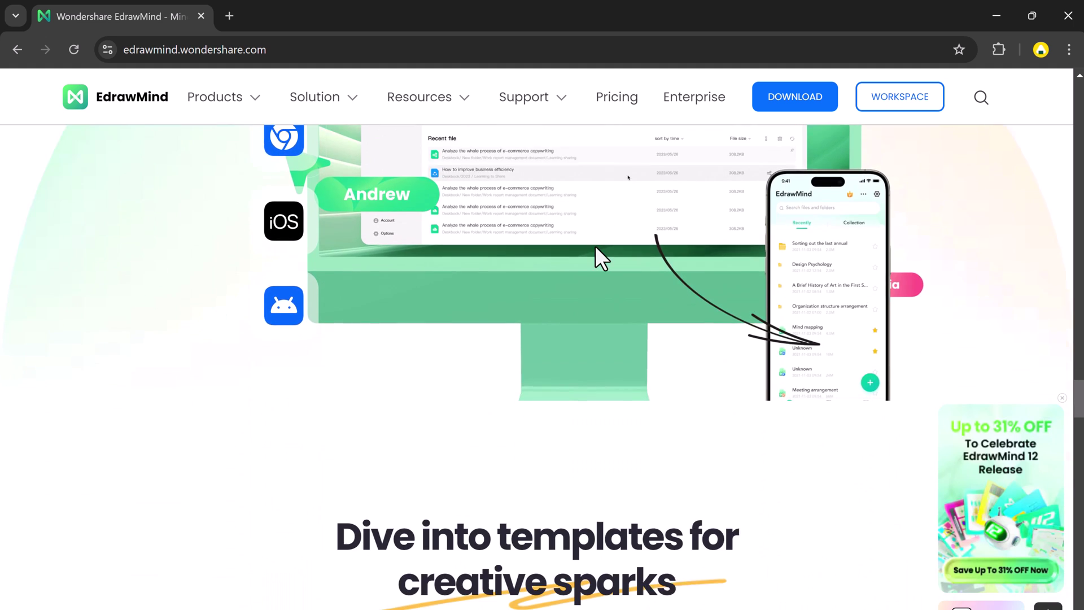
scroll(596, 245, down, 2)
scroll(596, 245, down, 1)
scroll(595, 245, down, 1)
scroll(596, 245, down, 2)
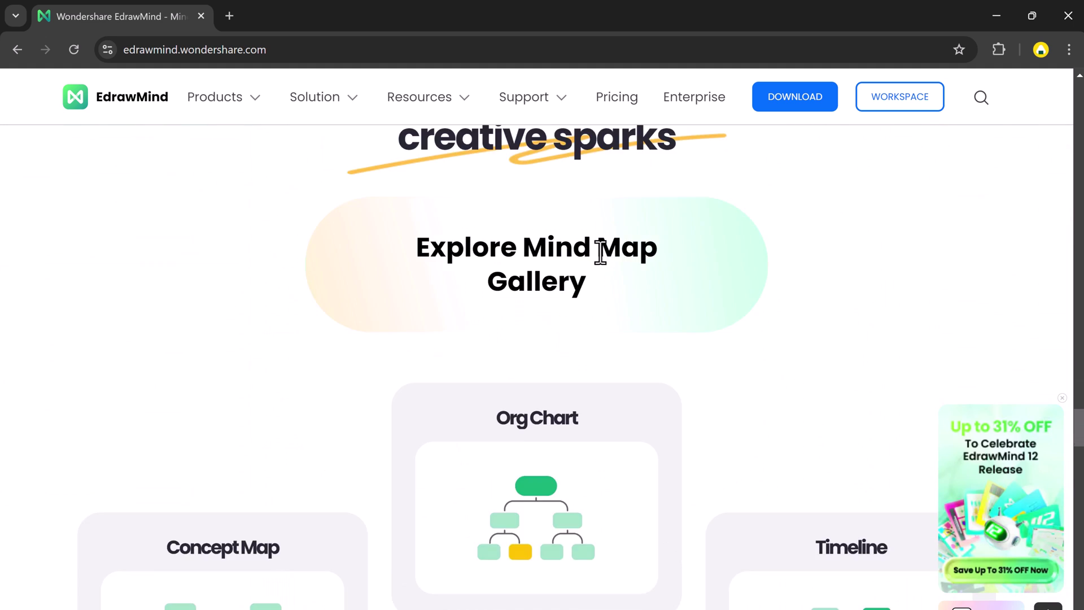
scroll(600, 251, down, 3)
scroll(600, 254, down, 2)
scroll(600, 253, down, 1)
scroll(601, 253, down, 1)
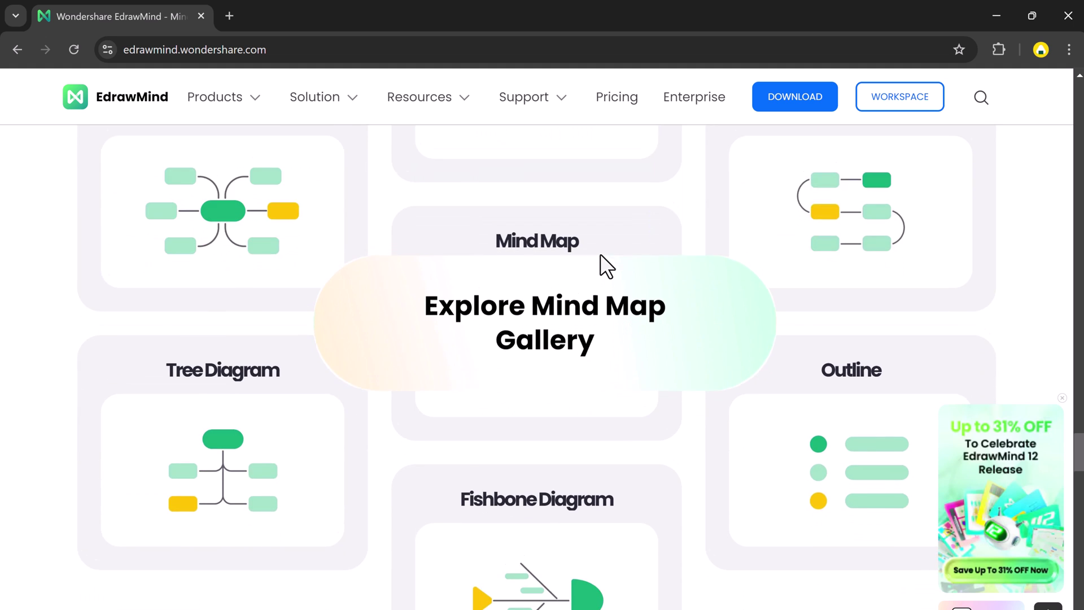
scroll(601, 257, down, 1)
scroll(600, 256, down, 1)
scroll(601, 256, down, 2)
scroll(601, 259, down, 2)
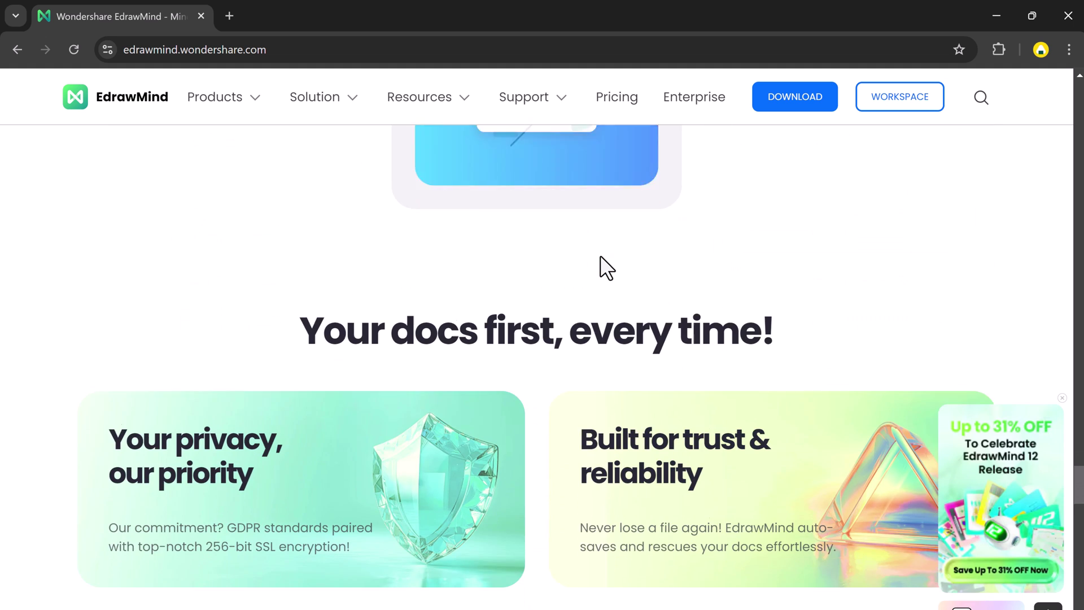
scroll(600, 257, down, 2)
scroll(600, 257, down, 2)
scroll(601, 257, down, 2)
scroll(600, 257, down, 1)
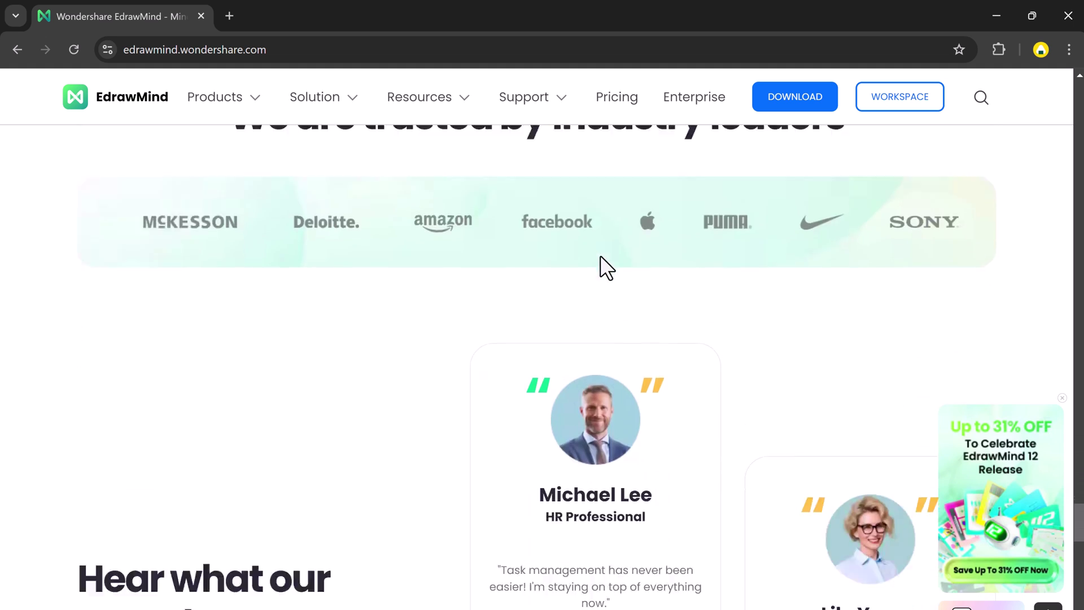
scroll(600, 255, down, 1)
scroll(601, 255, down, 1)
scroll(600, 256, down, 1)
scroll(600, 255, down, 2)
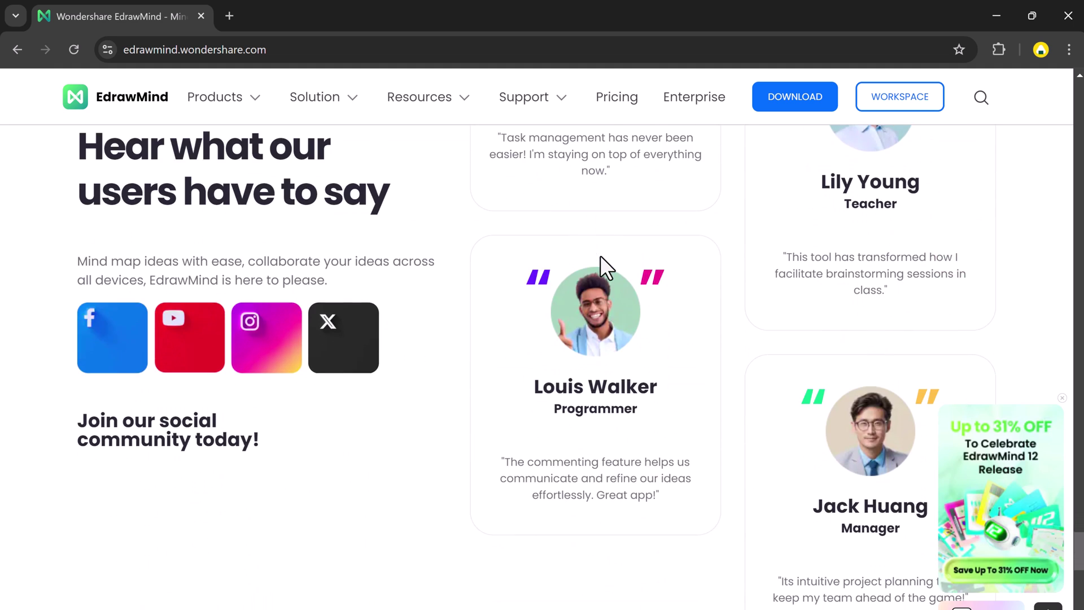
scroll(600, 255, down, 2)
scroll(600, 255, down, 1)
scroll(600, 255, down, 3)
scroll(601, 255, up, 1)
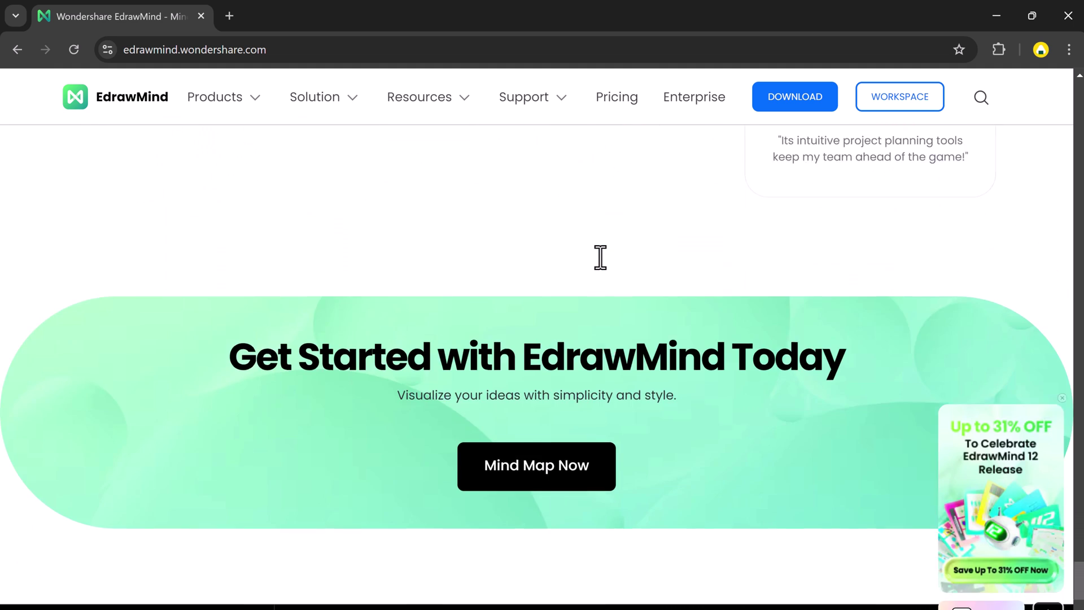
- Back at the top of the workbench, browse Examination, Basic Education and Advanced Education template categories
key(Home)
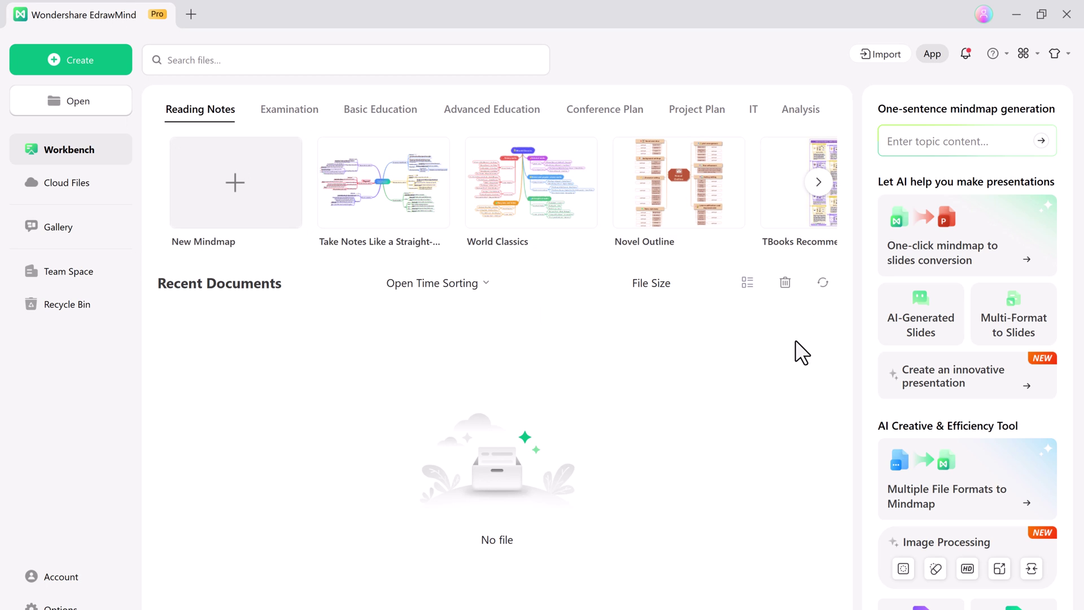
click(308, 115)
click(378, 106)
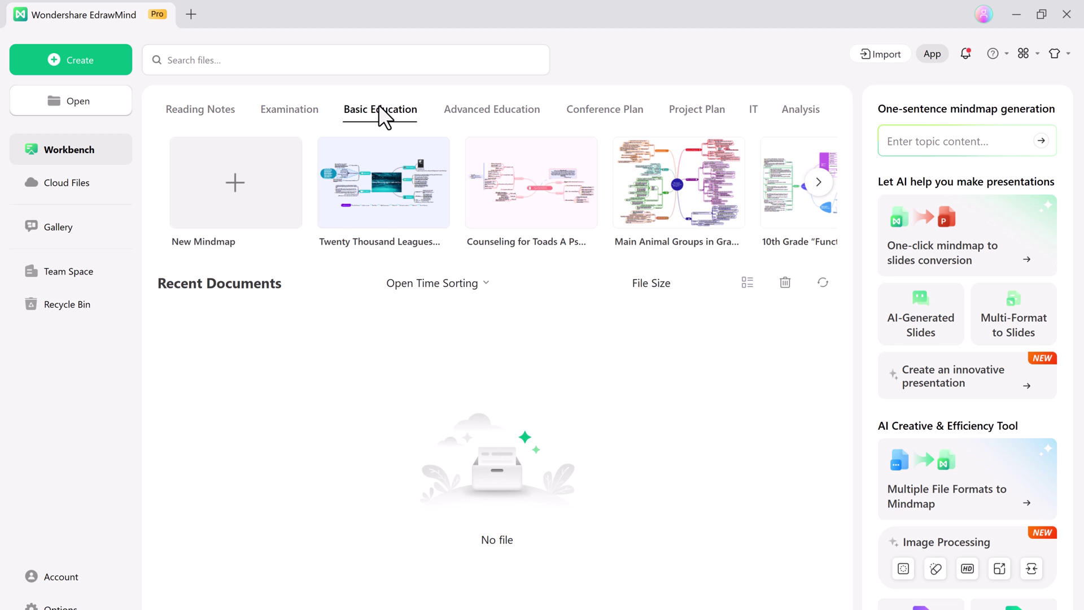
click(488, 110)
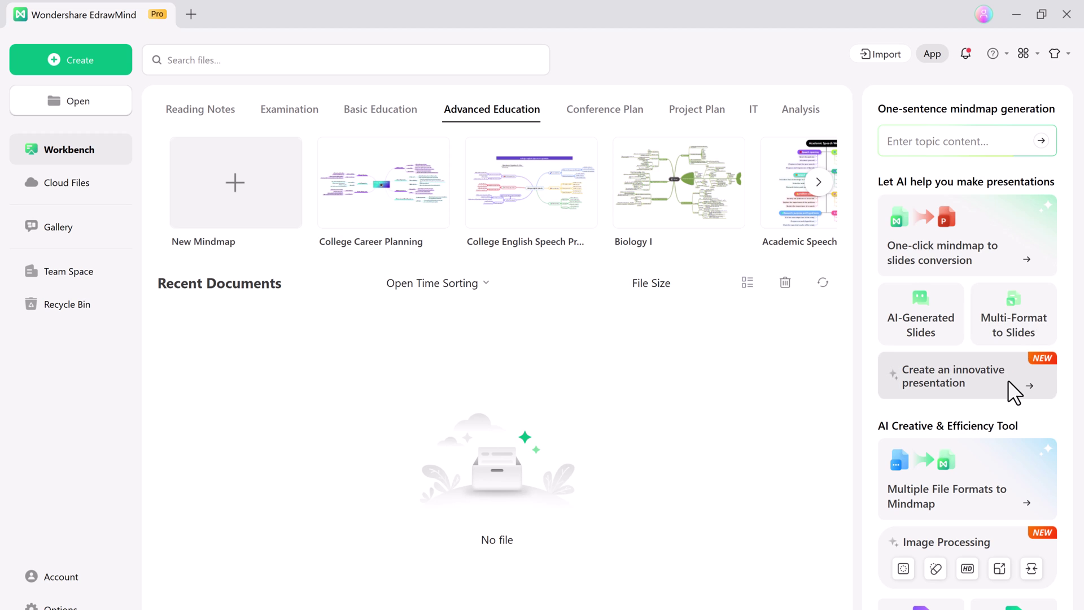
scroll(1008, 380, down, 3)
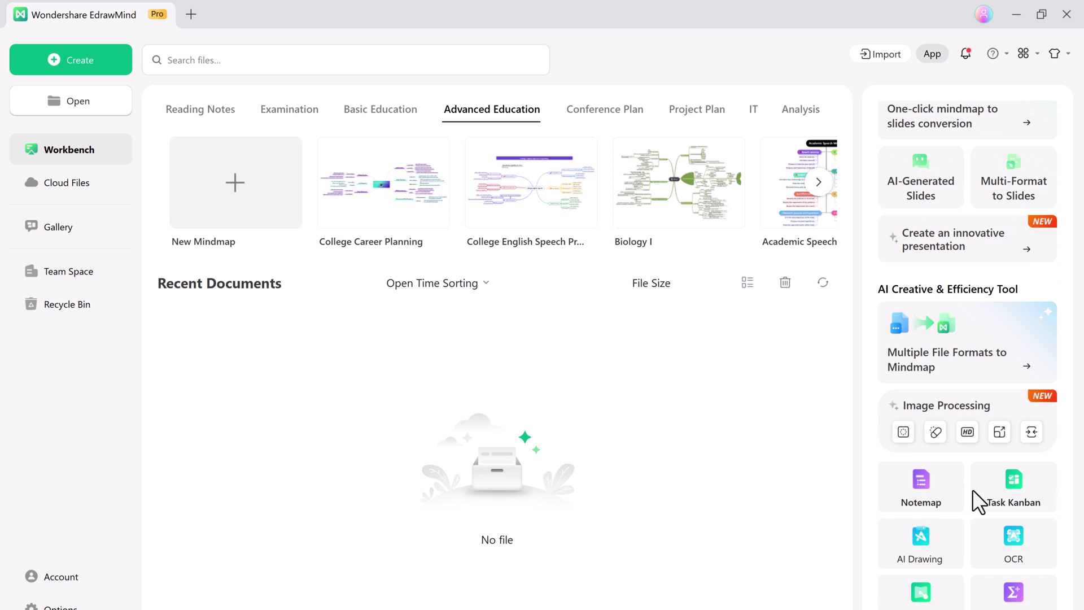
scroll(1043, 501, up, 3)
- Search 'meeting' in mindmap templates and duplicate 'How to hold a good family meeting' as an editable map
click(249, 60)
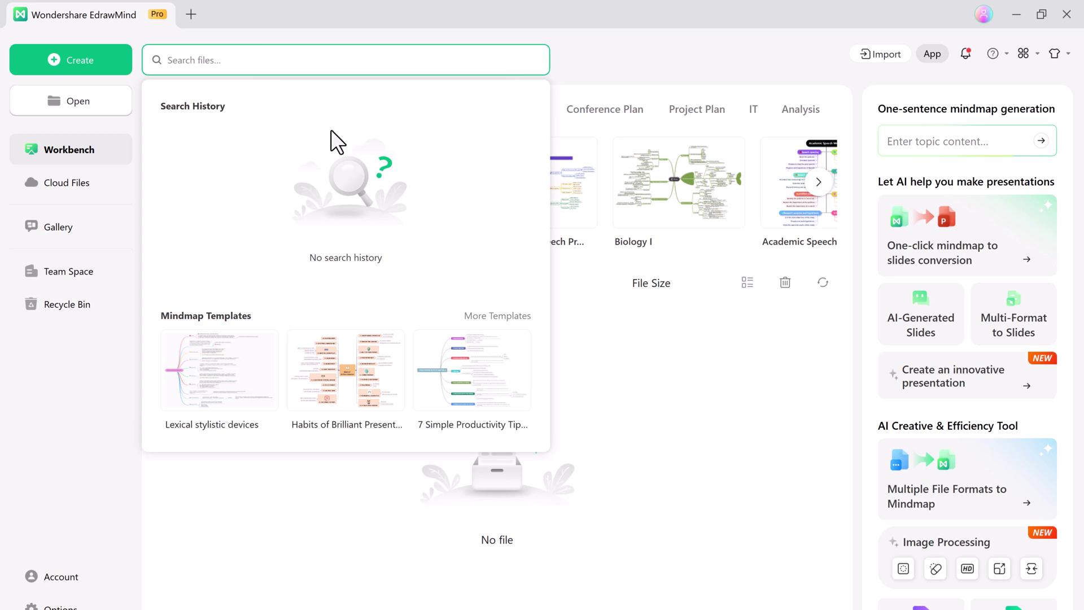
text(meet)
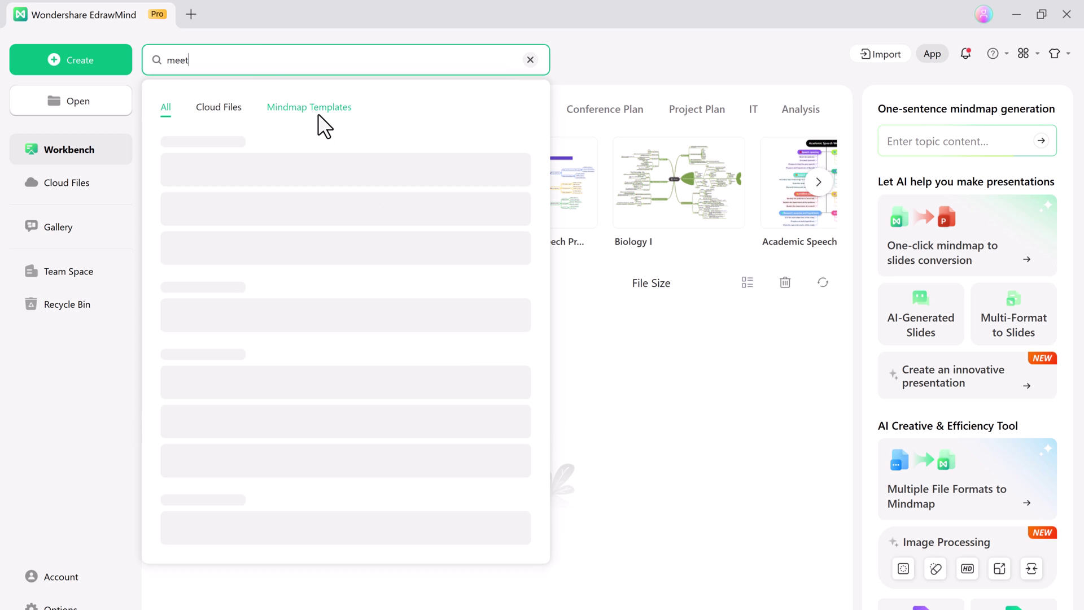
text(ing)
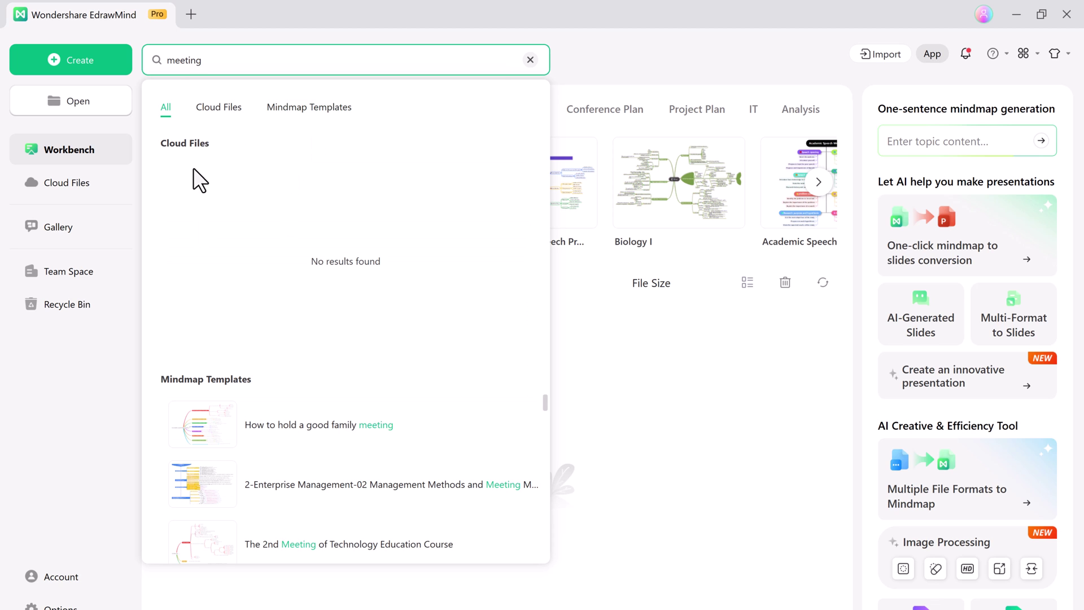
click(213, 107)
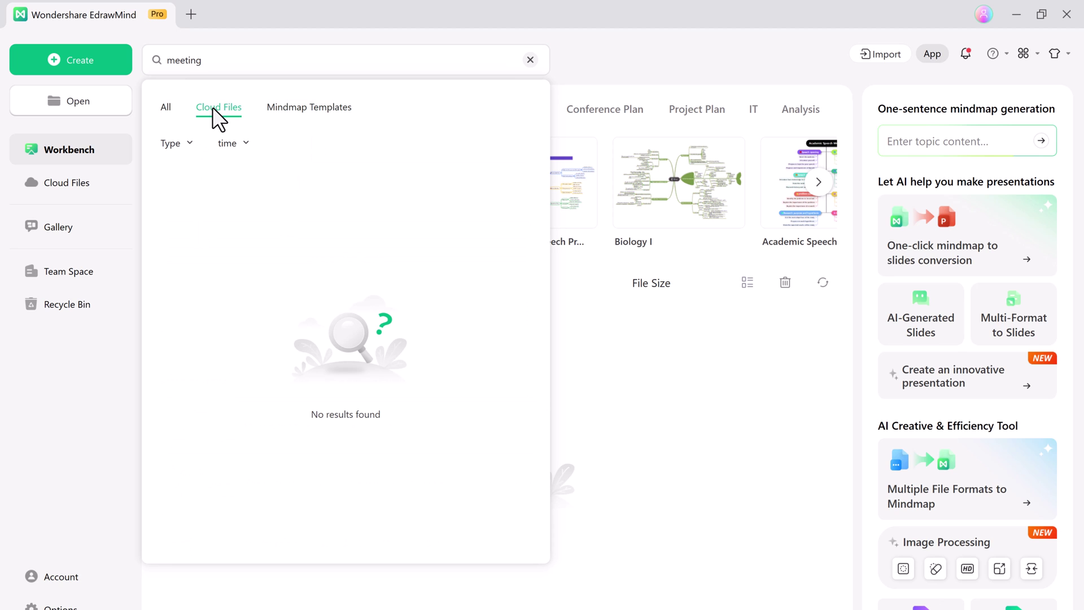
click(302, 110)
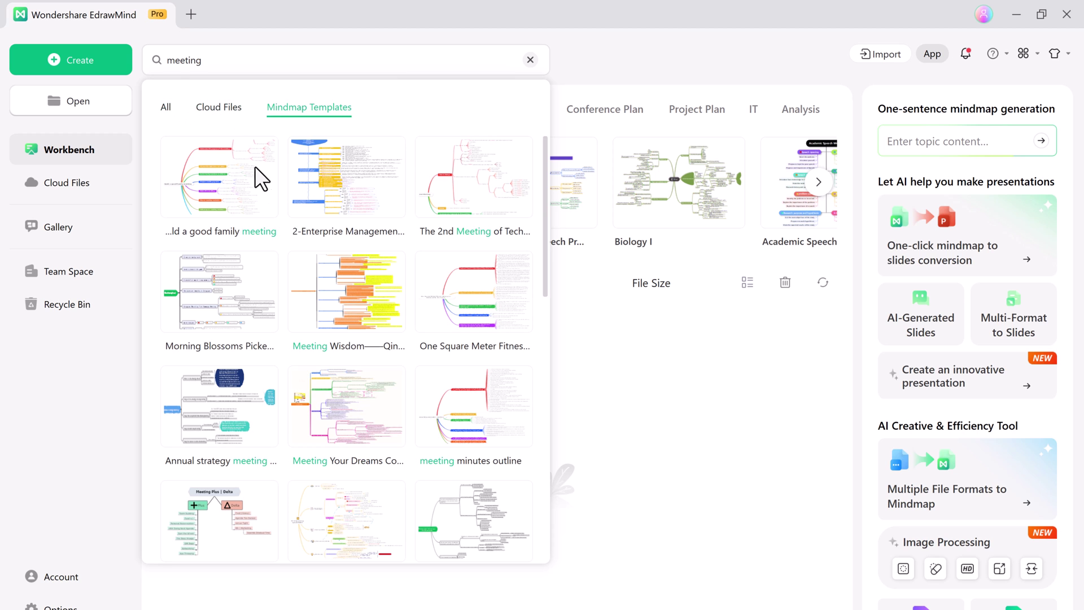
click(164, 107)
click(322, 425)
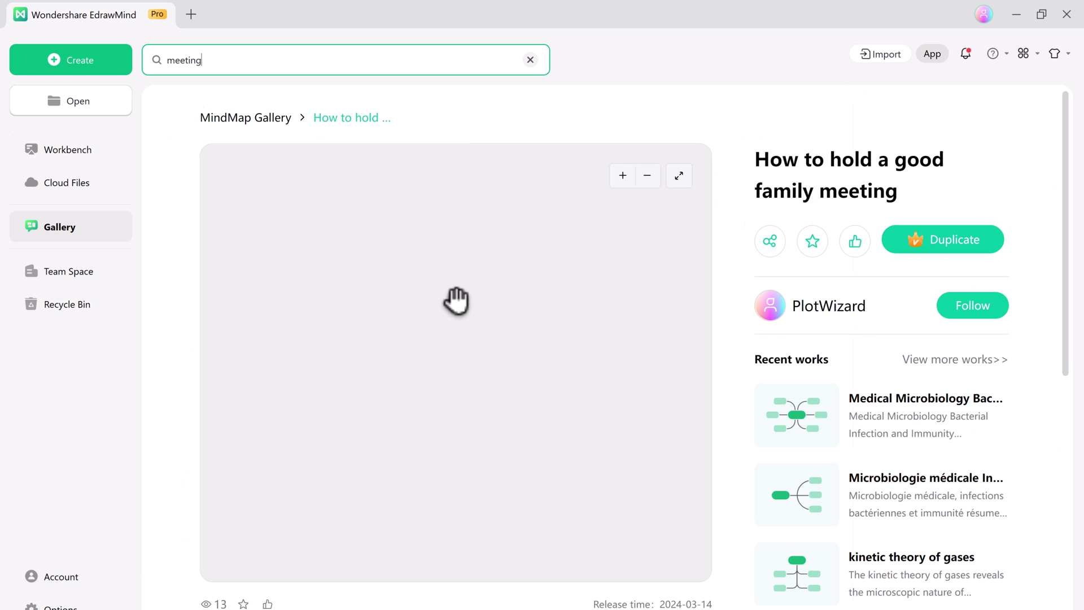
click(918, 245)
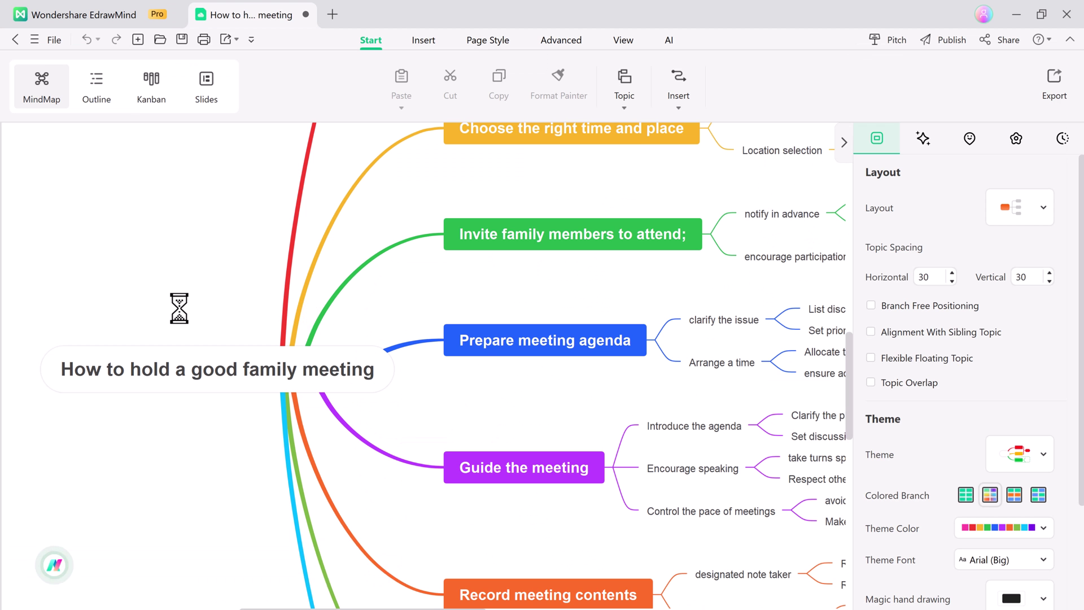
- Try a downward tree layout on the Prepare meeting agenda branch, then restore its normal layout
click(244, 380)
click(516, 342)
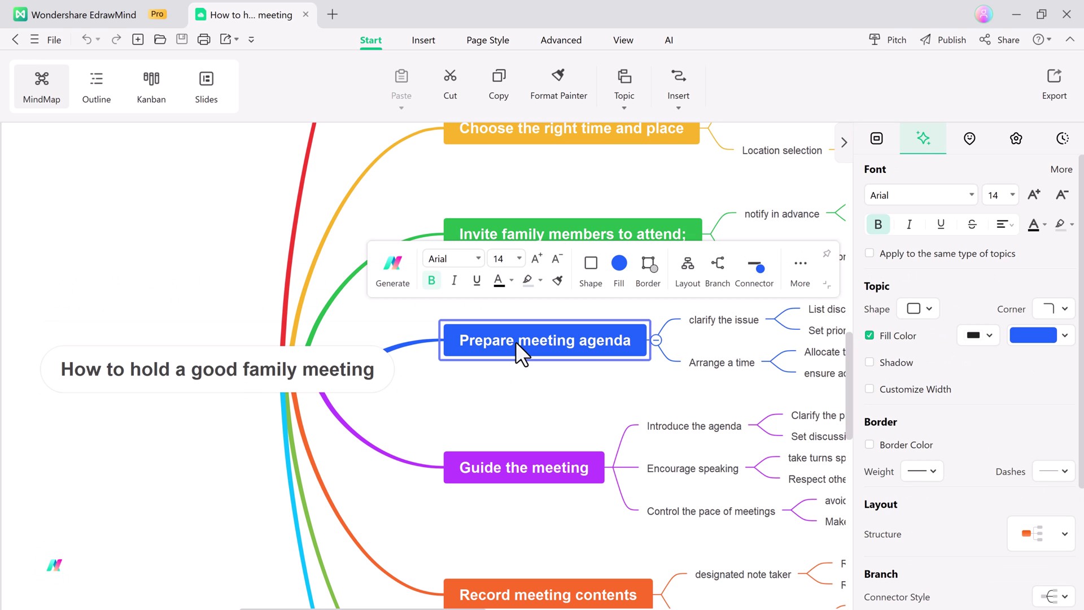
ctrl+scroll(428, 372, down, 1)
ctrl+scroll(428, 371, down, 1)
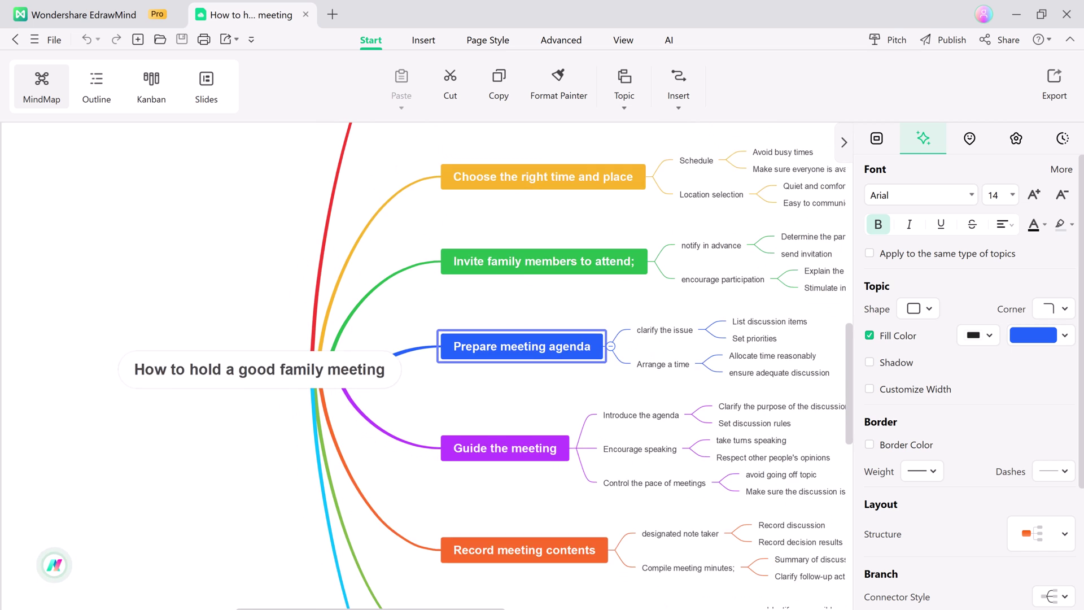
ctrl+scroll(428, 372, down, 1)
ctrl+scroll(428, 371, down, 1)
scroll(509, 364, right, 3)
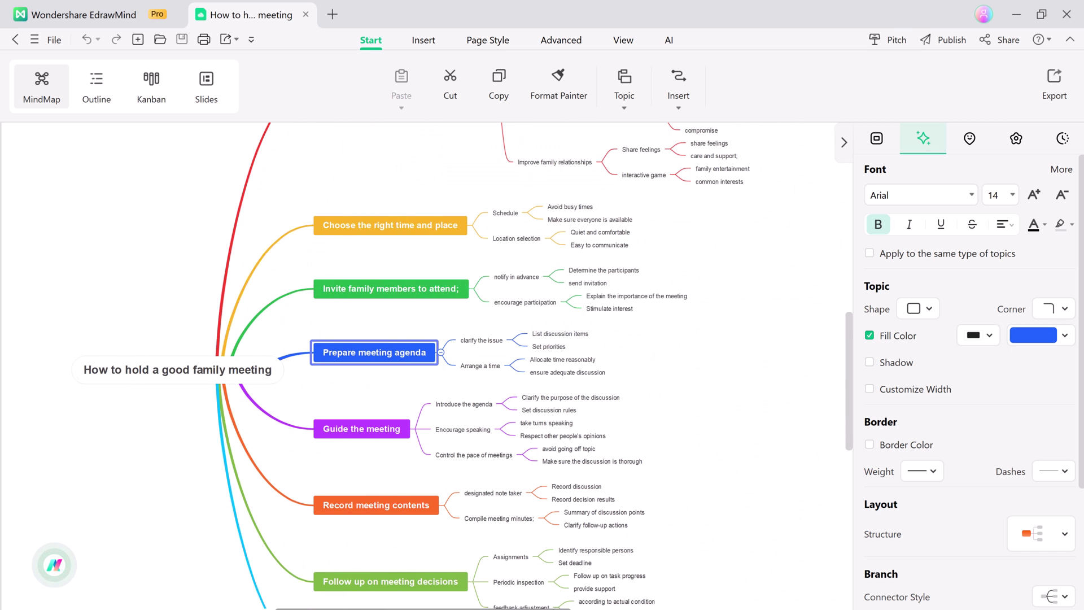
click(881, 138)
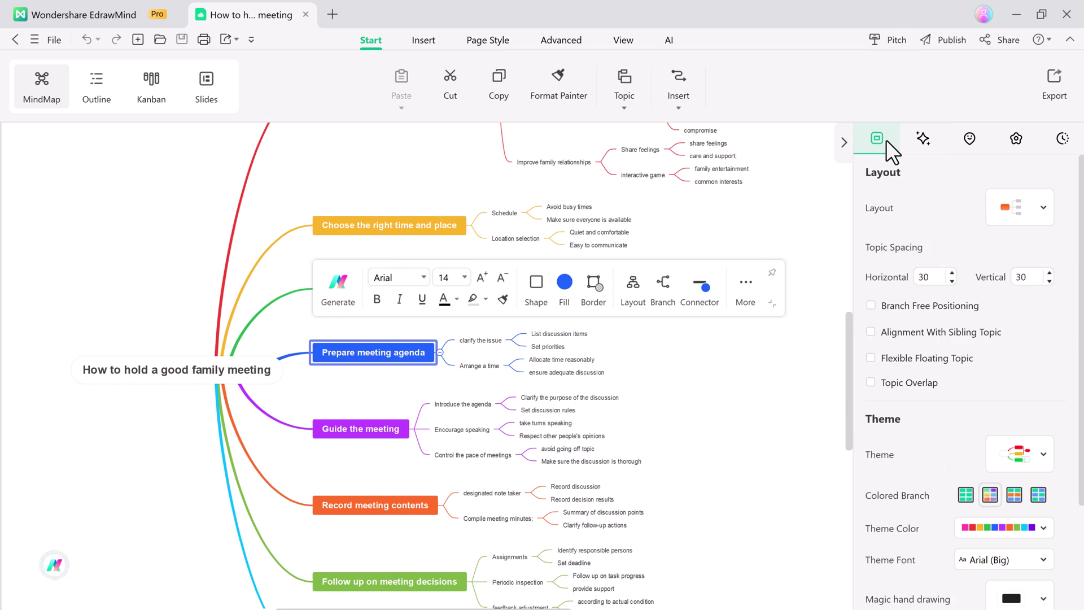
click(1043, 207)
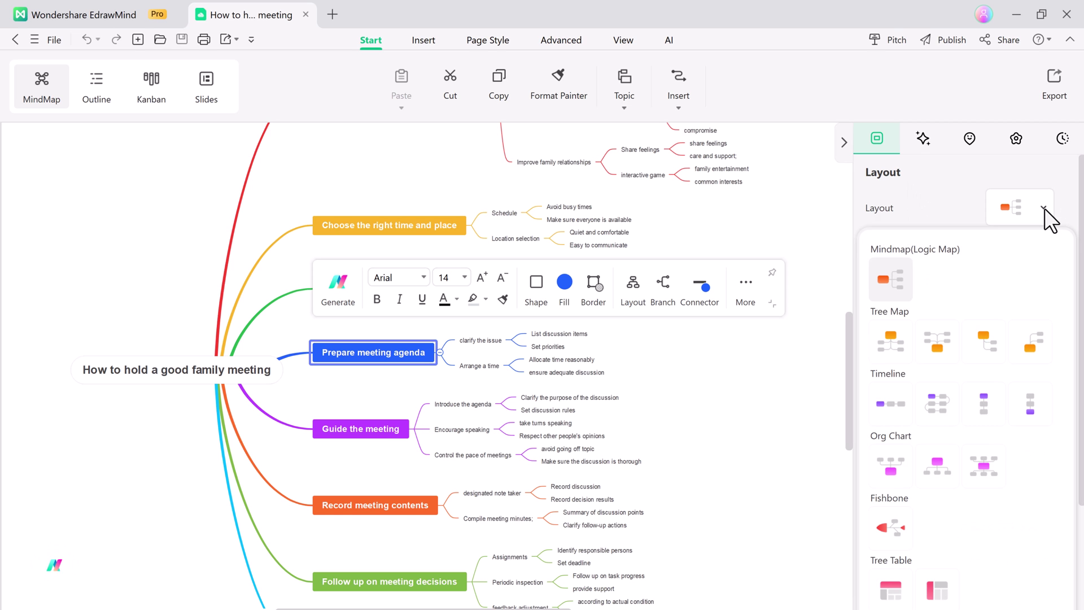
click(901, 346)
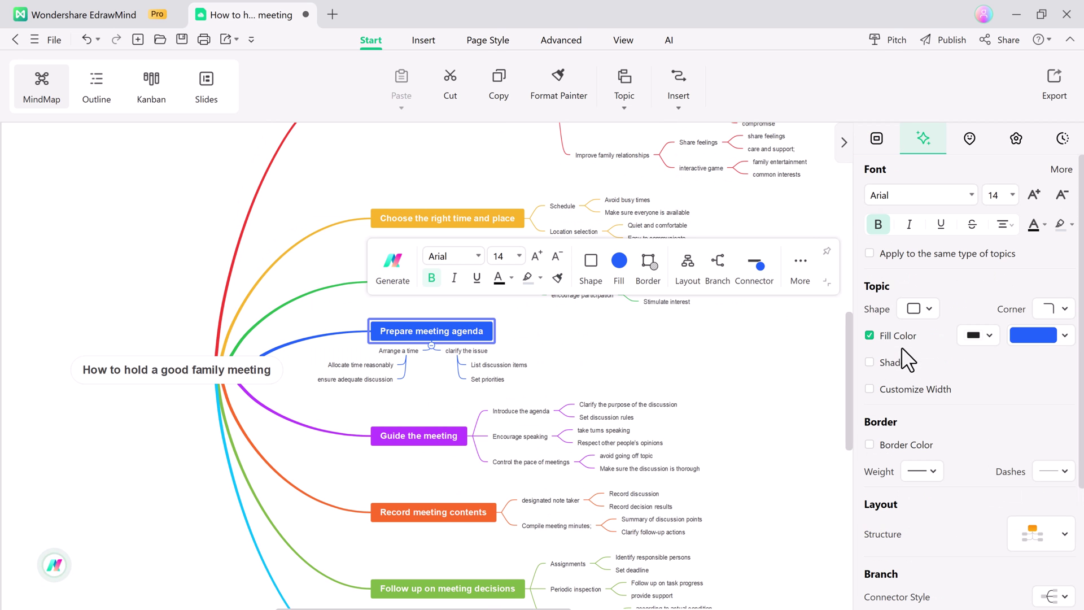
click(877, 137)
- Try a top-down tree for the whole map, settle on the balanced two-sided Mindmap layout, then show Outline view
click(1037, 211)
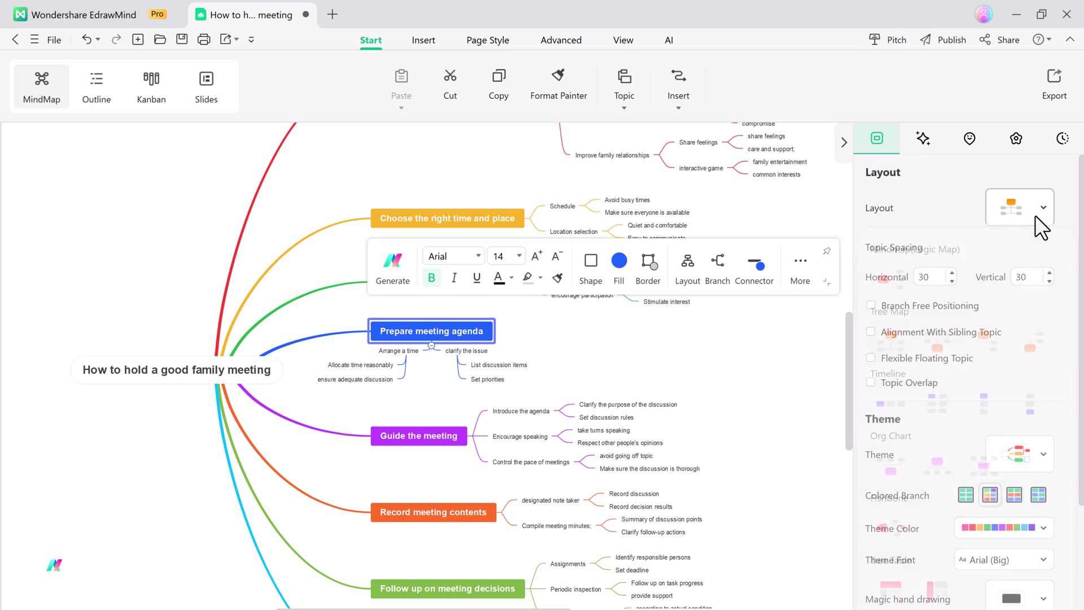
click(896, 331)
click(877, 140)
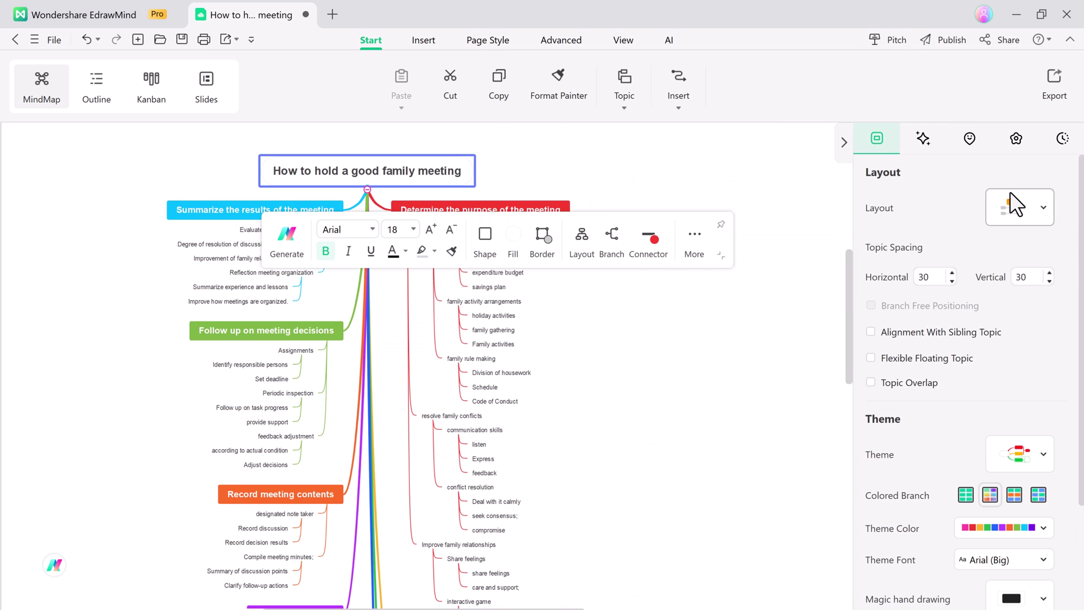
click(1011, 207)
click(790, 259)
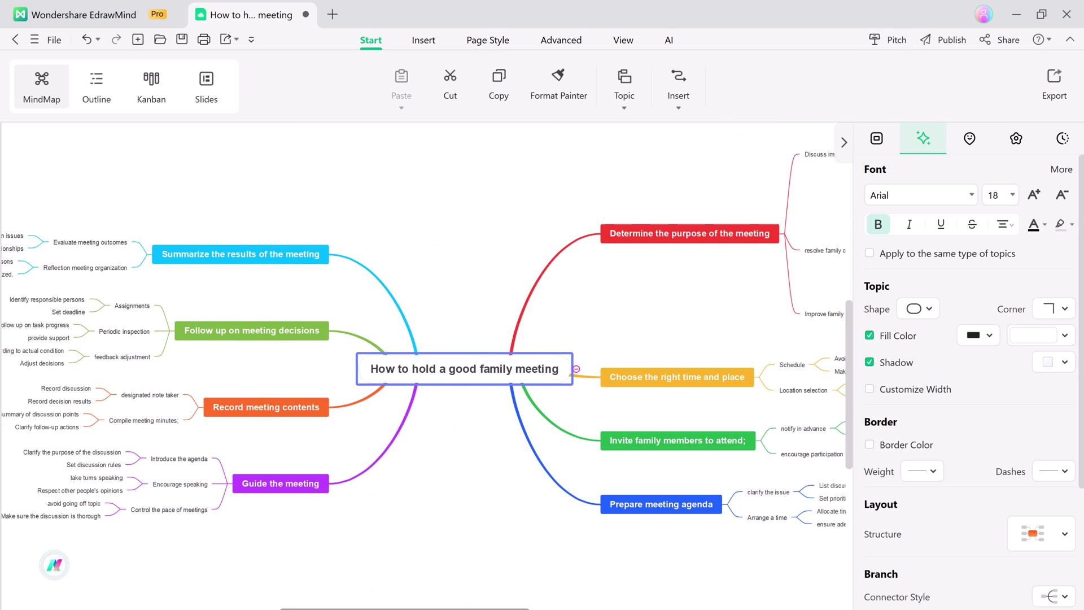
click(423, 562)
click(117, 94)
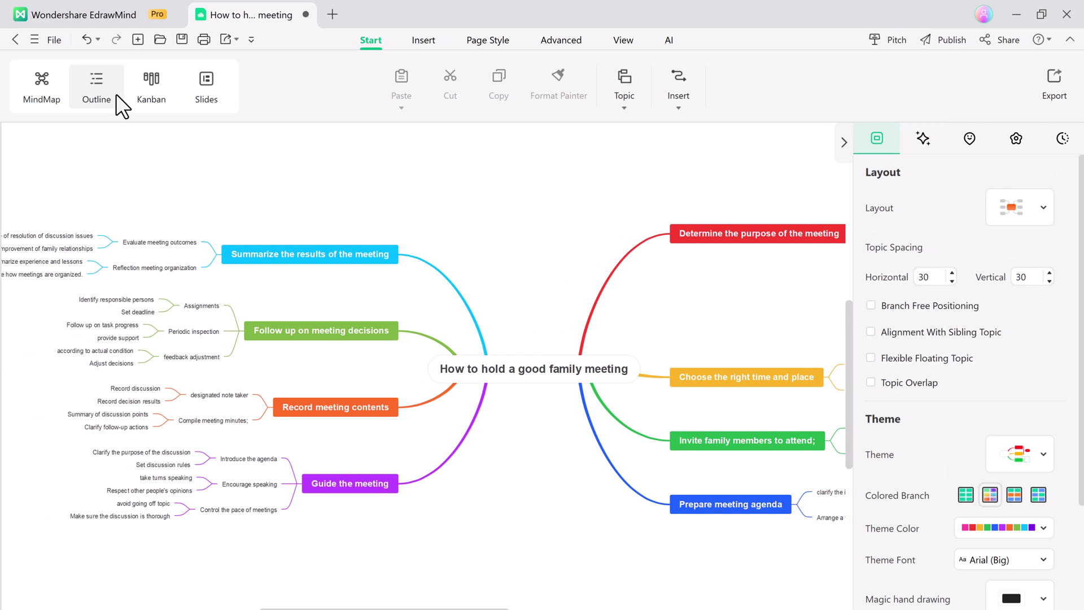
scroll(330, 271, down, 5)
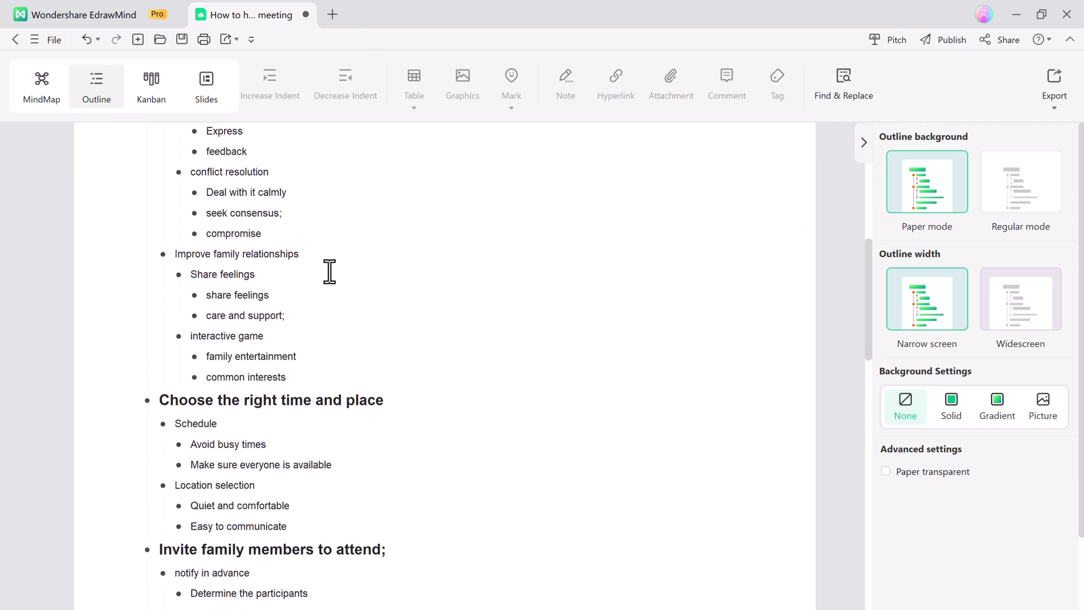
scroll(329, 271, down, 5)
scroll(329, 271, down, 4)
scroll(330, 271, down, 3)
scroll(330, 272, up, 8)
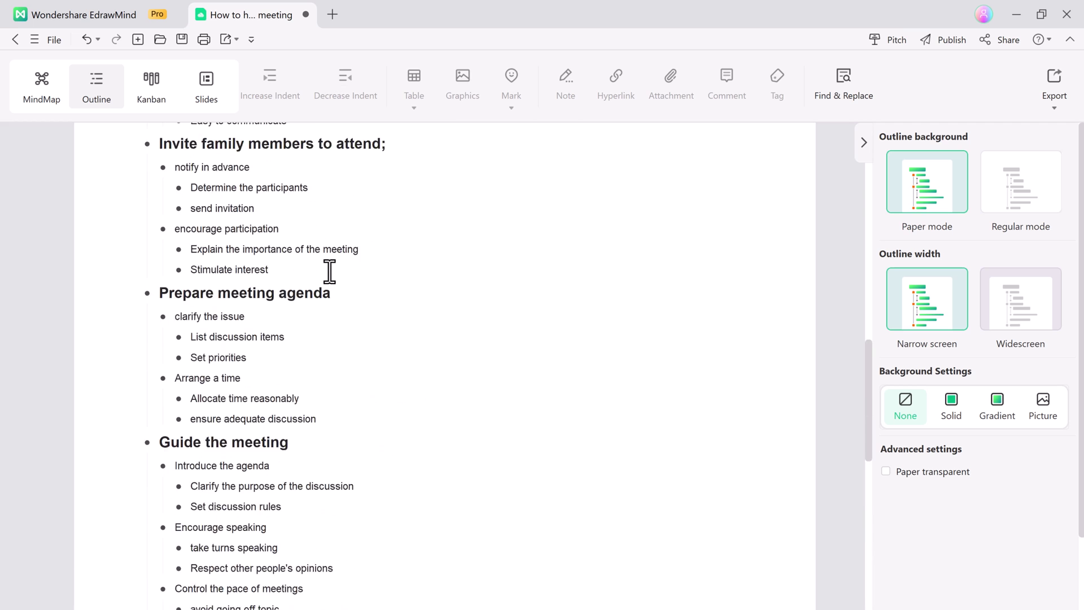
scroll(330, 271, up, 8)
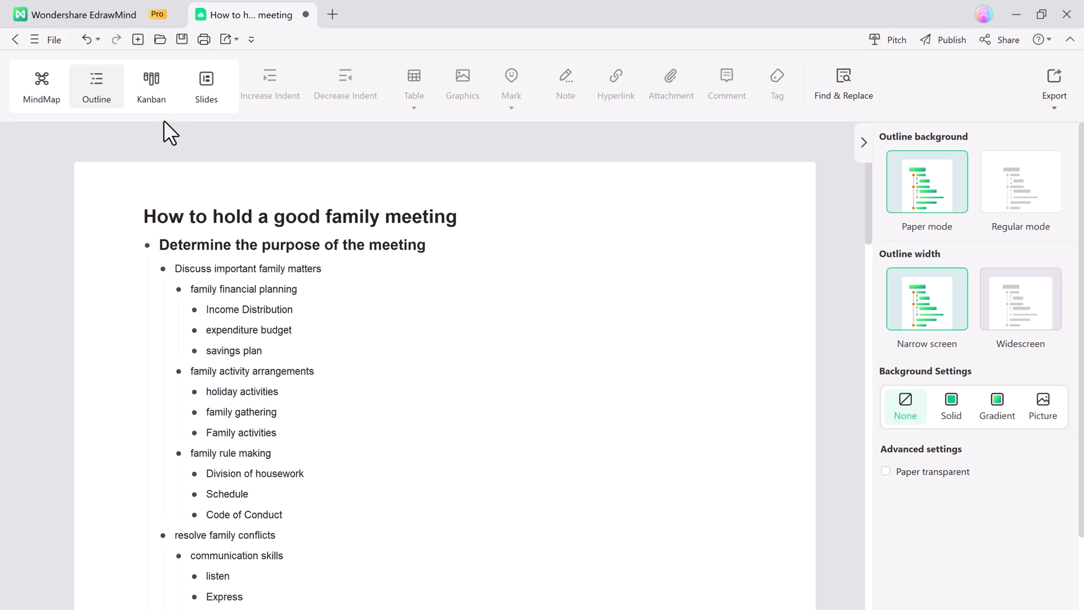
- Show the Kanban board and recolour the Discuss family matters and notify in advance cards orange and pink
click(155, 82)
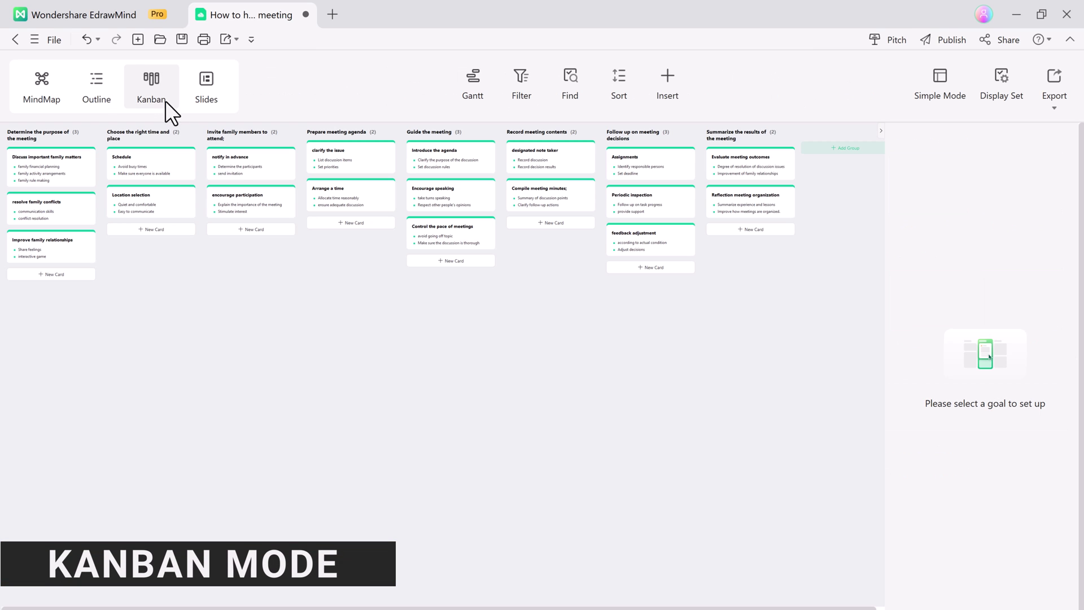
scroll(823, 585, up, 2)
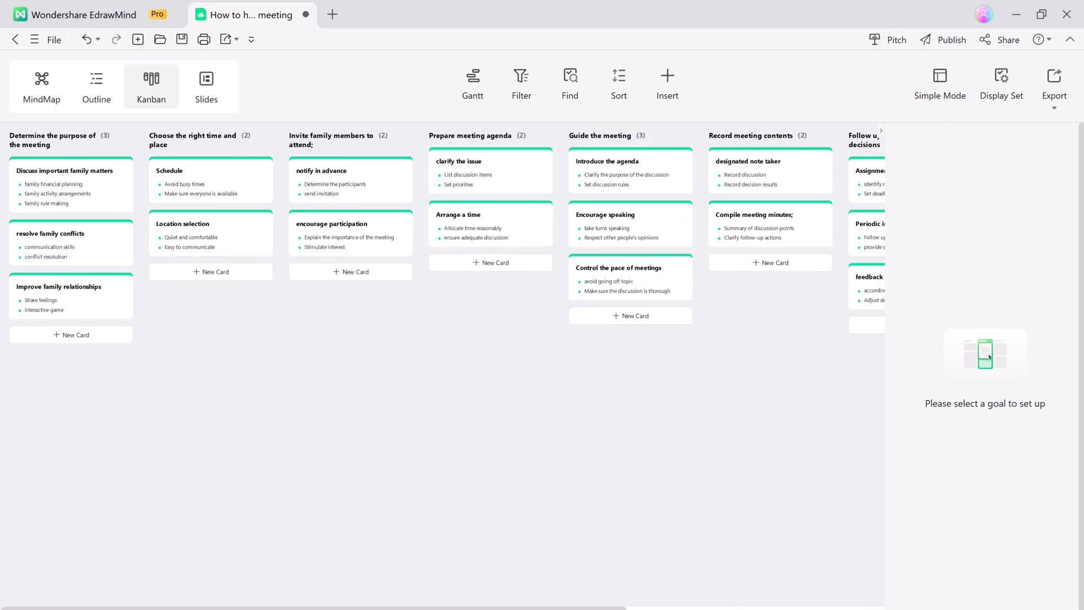
scroll(440, 246, up, 2)
click(104, 199)
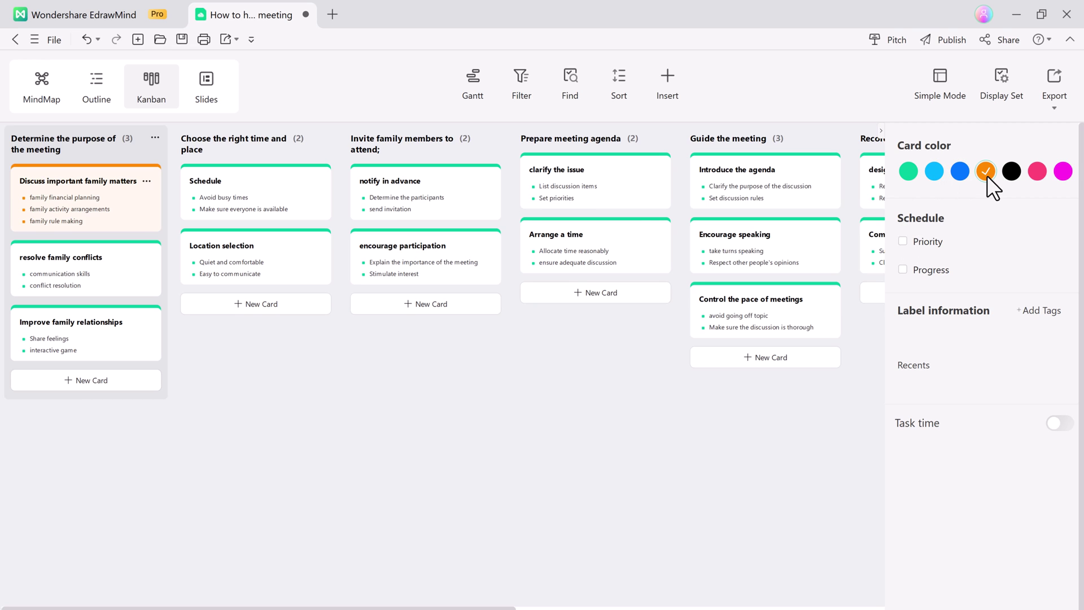
click(445, 208)
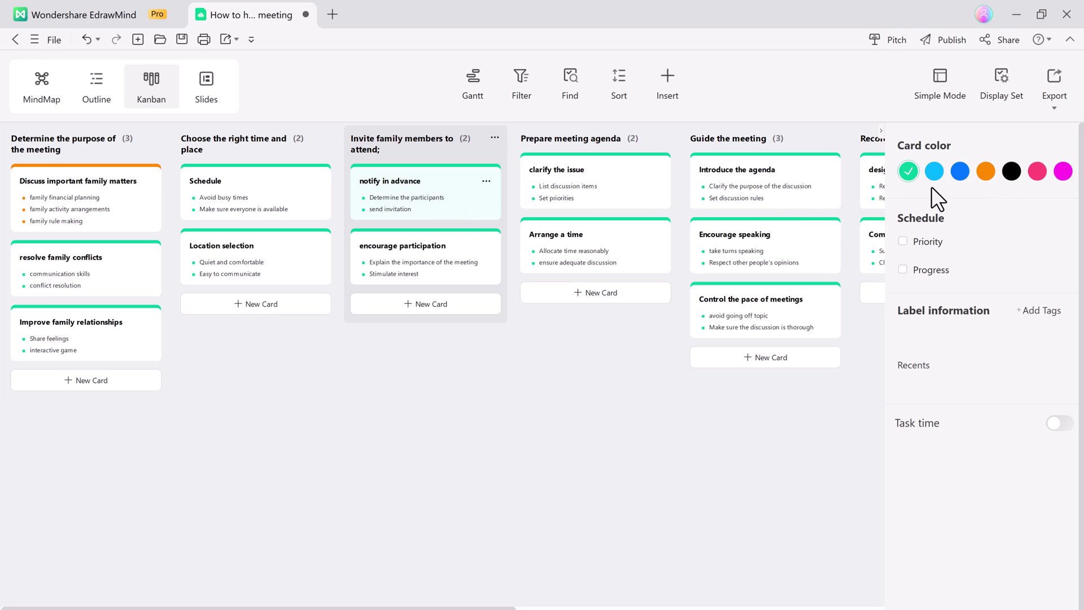
click(1037, 172)
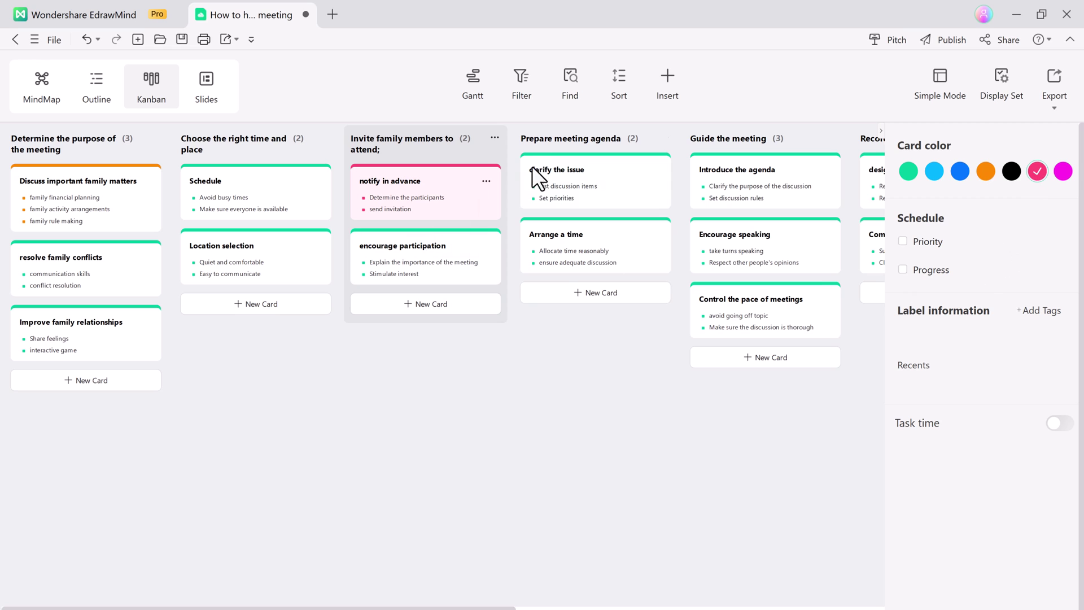
- Give clarify the issue a P1 priority tag and Arrange a time a P2 priority tag
click(565, 170)
click(904, 242)
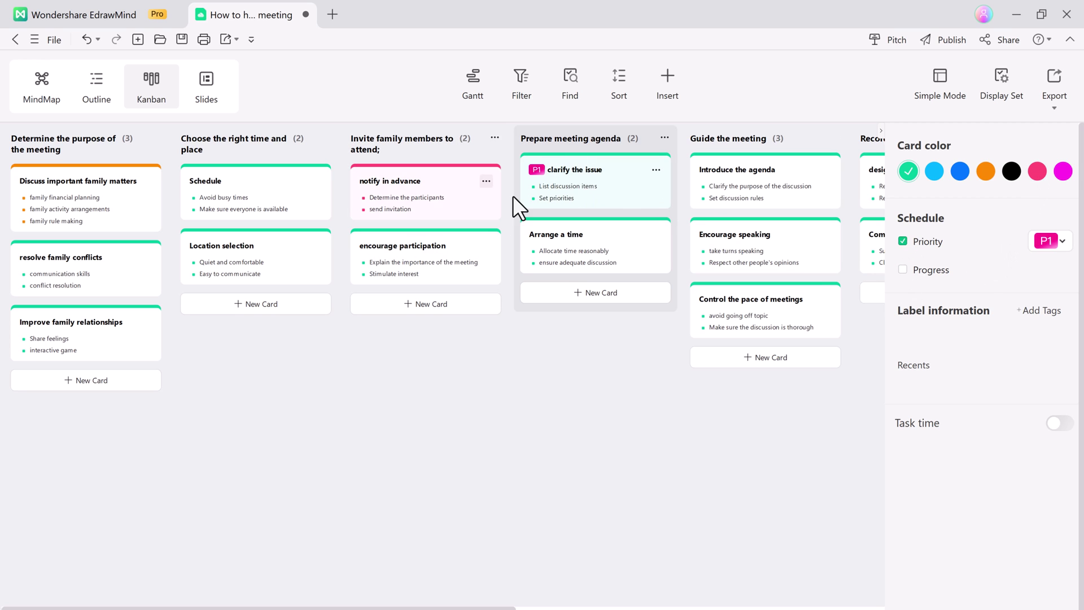
click(568, 235)
click(902, 242)
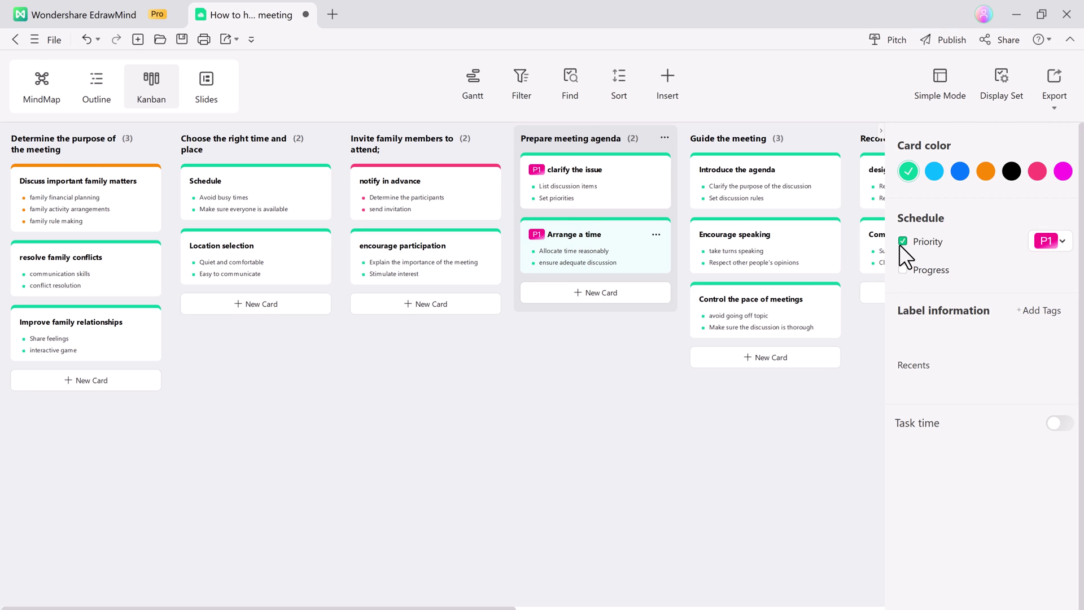
click(1047, 243)
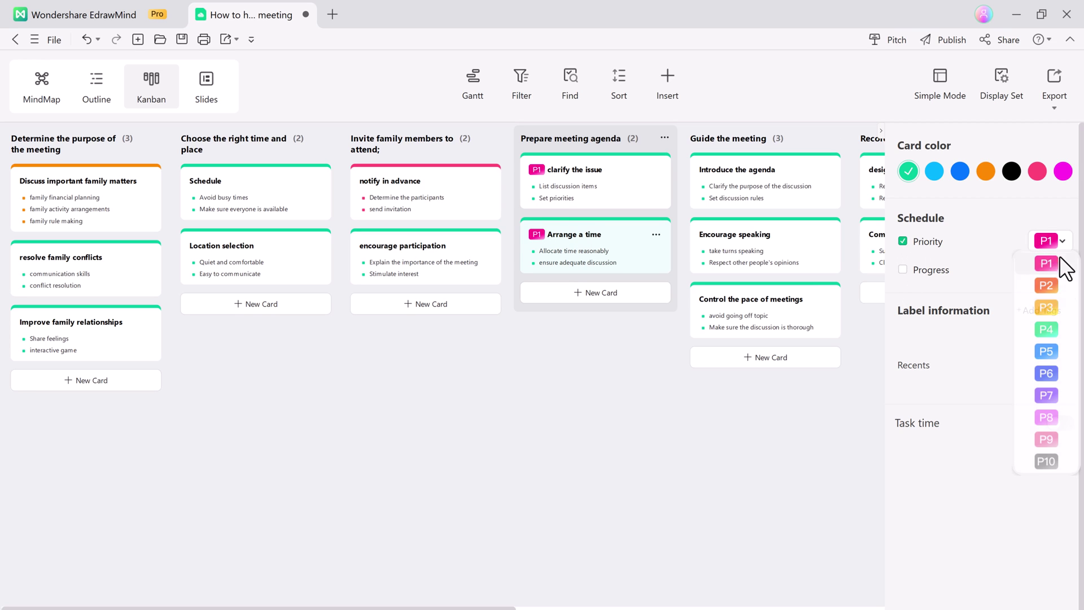
click(1054, 288)
- Add a blank card to the Choose the right time and place column
click(202, 272)
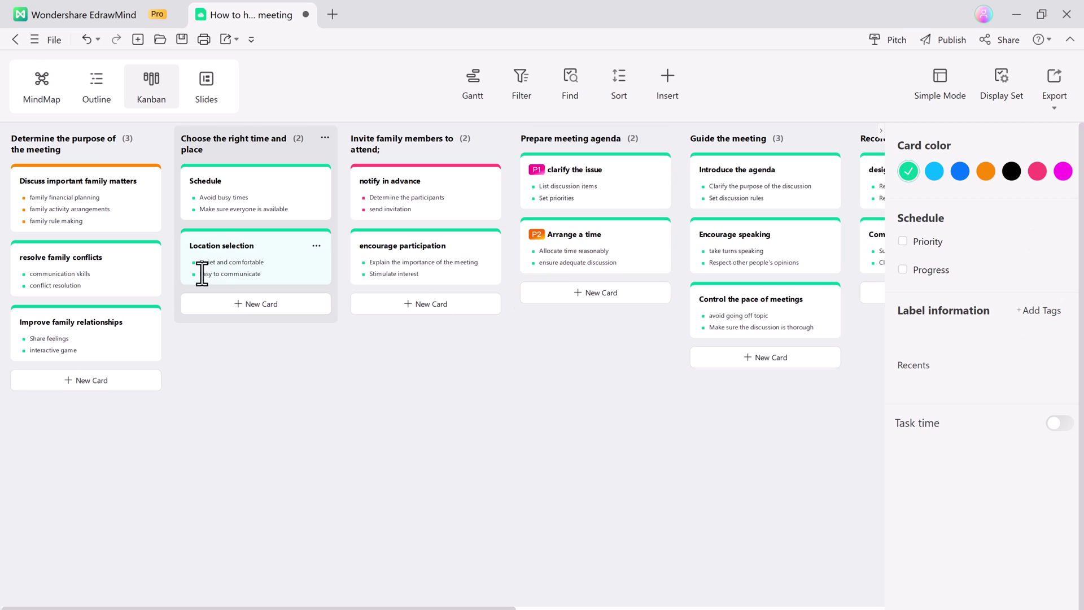
click(280, 304)
click(276, 431)
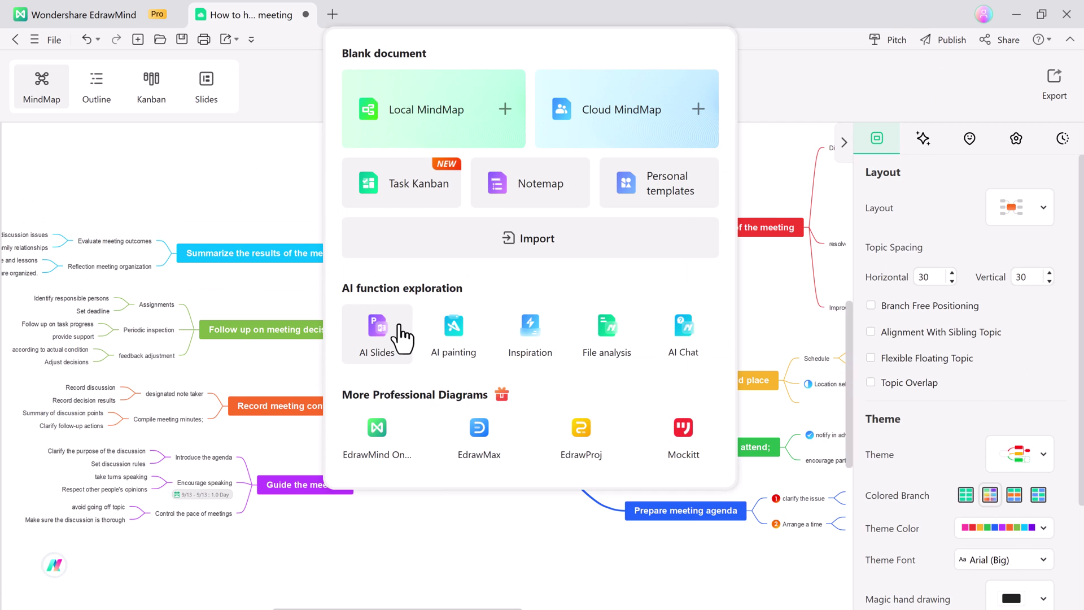
- Convert the family meeting map into AI slides and generate them with the chosen template style
click(400, 337)
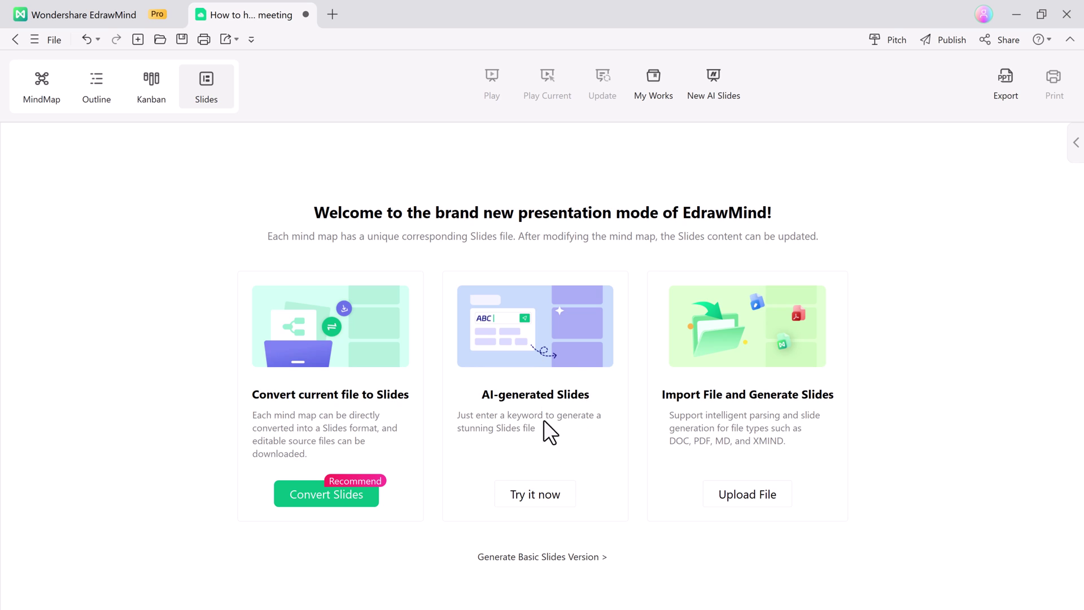
click(341, 498)
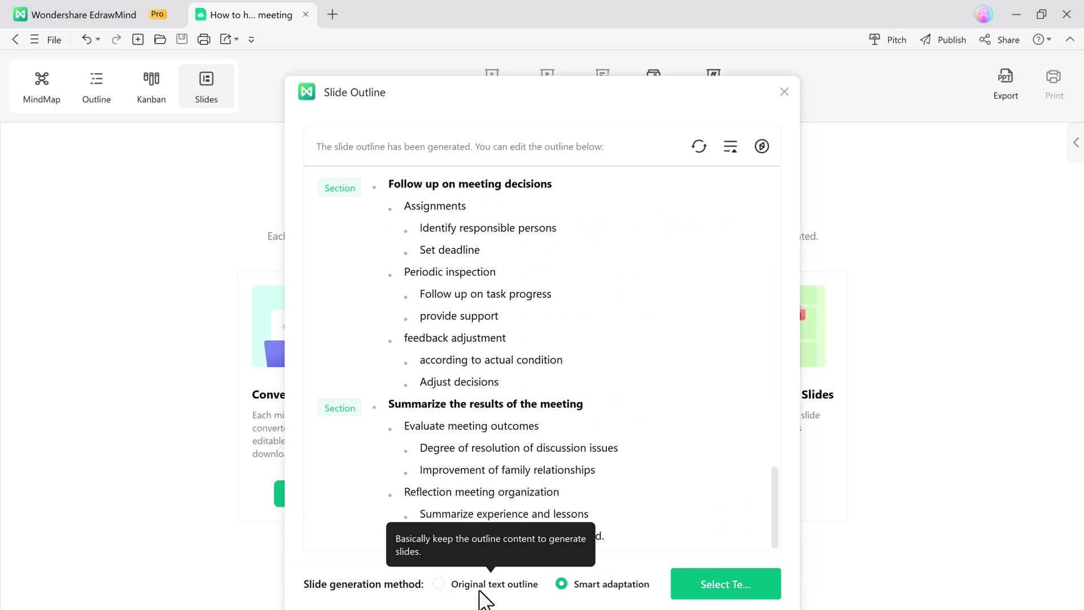
click(720, 585)
scroll(755, 319, down, 2)
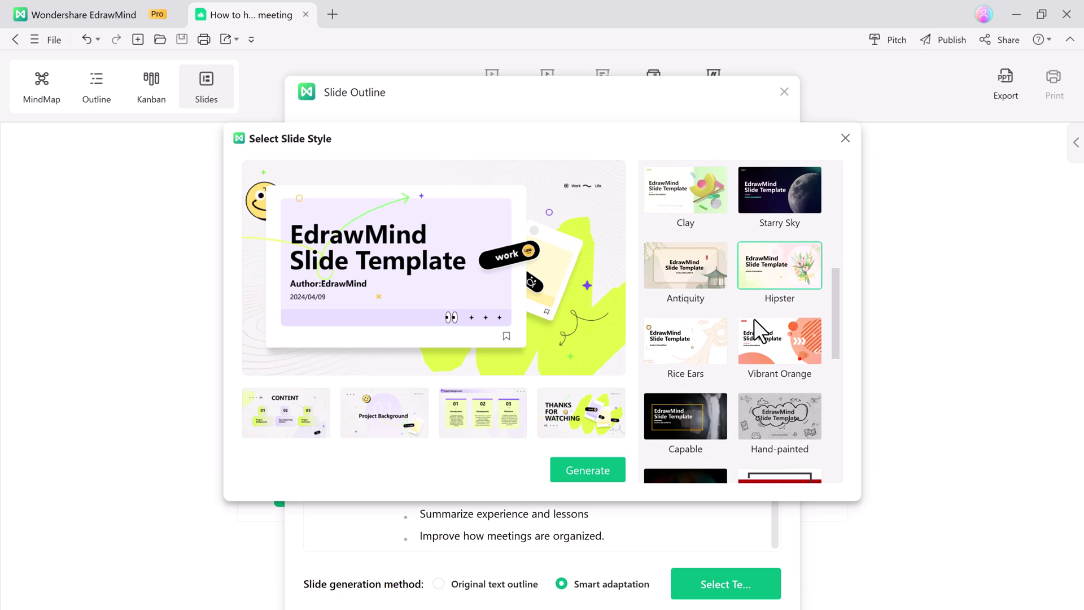
scroll(753, 319, down, 1)
scroll(754, 318, down, 1)
scroll(726, 358, down, 2)
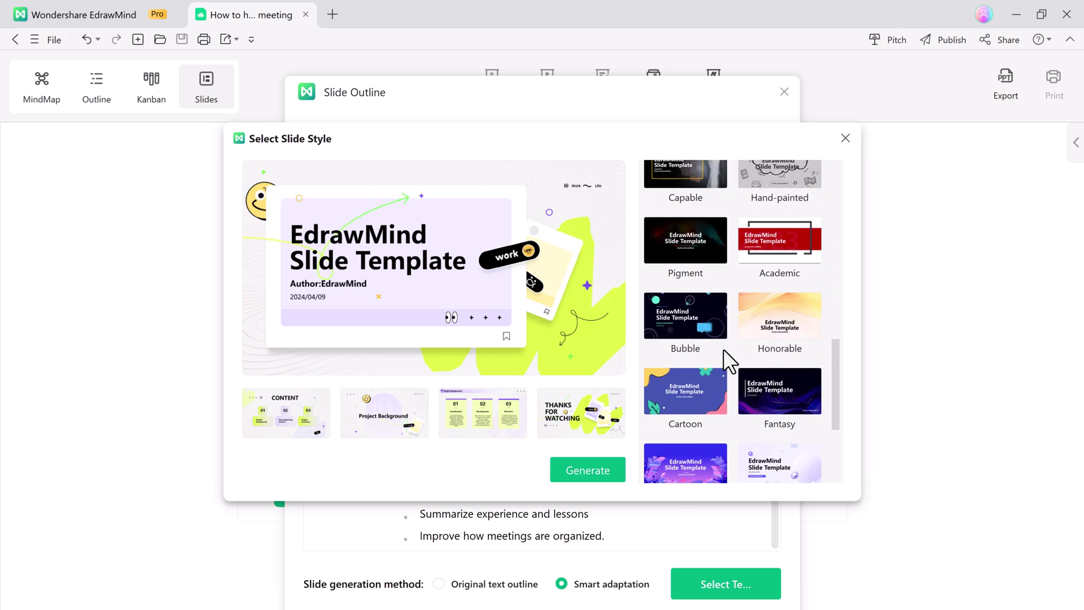
click(597, 471)
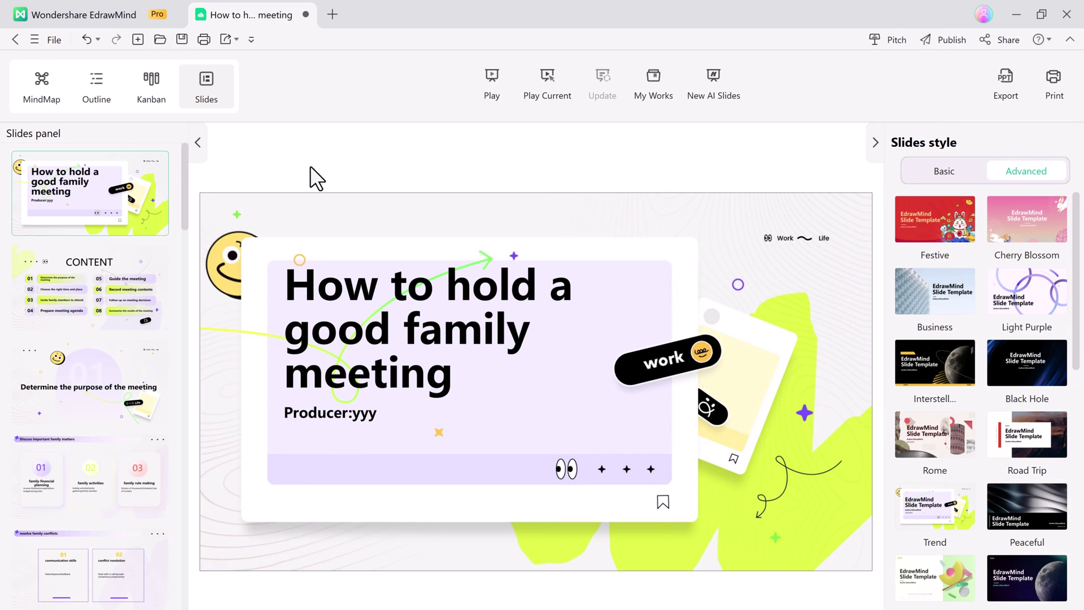
scroll(126, 255, down, 1)
scroll(132, 321, down, 2)
- Page through the Discuss family matters, Purpose of the meeting, Improve relationships and Schedule slides
click(112, 355)
click(102, 265)
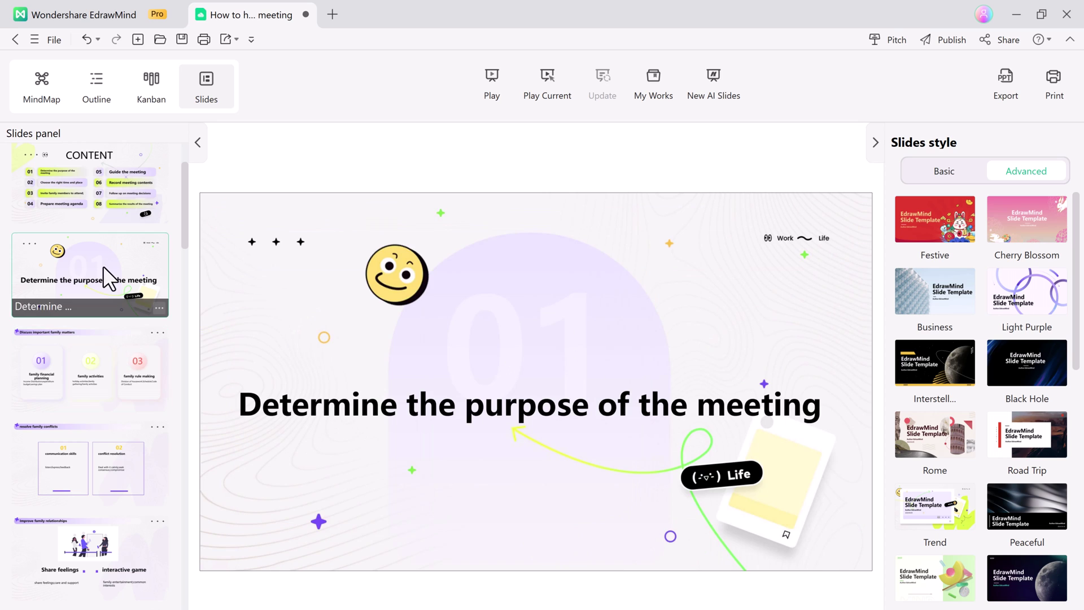
scroll(110, 411, down, 1)
click(103, 453)
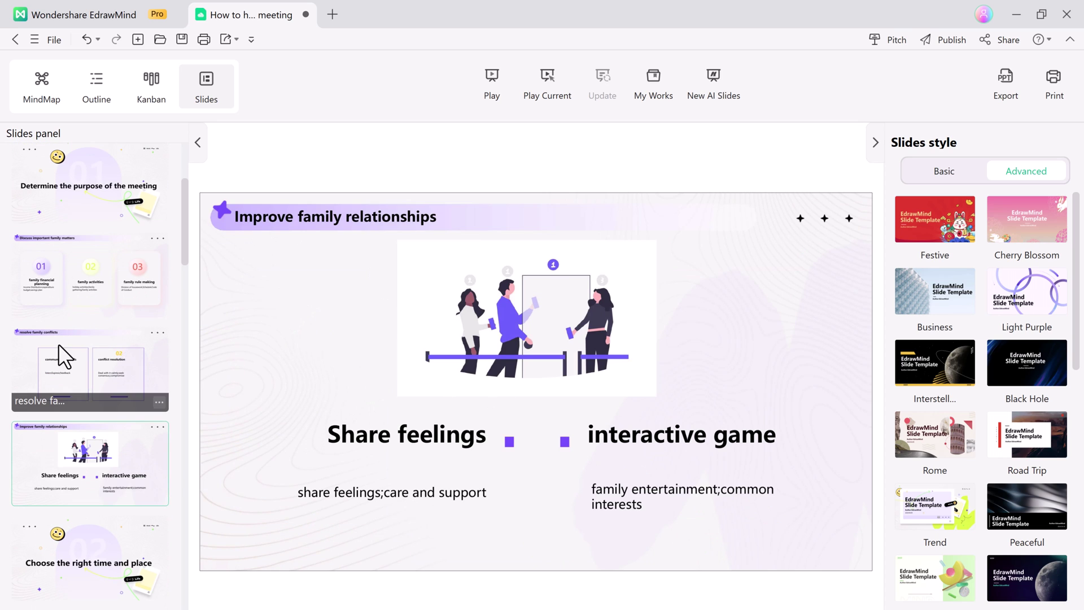
scroll(58, 343, down, 2)
scroll(66, 369, down, 1)
click(75, 408)
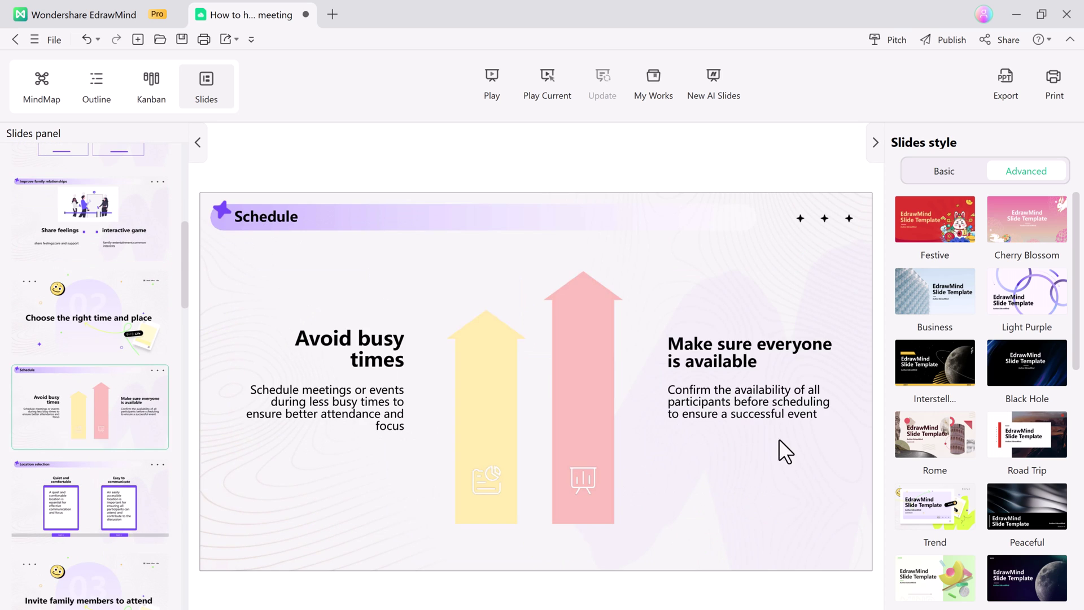
scroll(111, 345, down, 1)
scroll(158, 433, down, 3)
scroll(135, 430, down, 3)
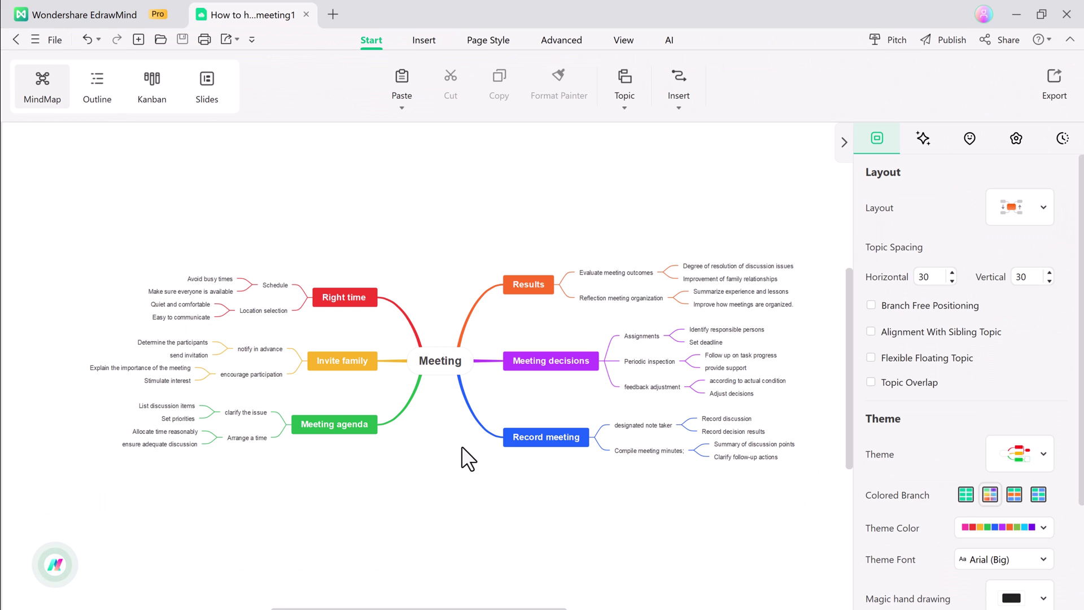
click(892, 37)
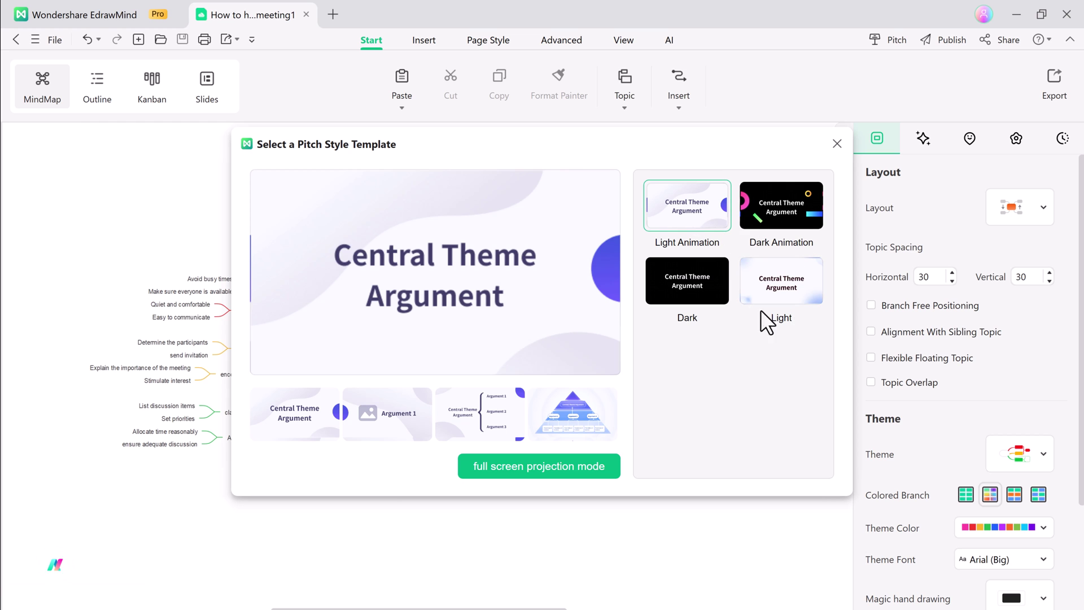
click(530, 468)
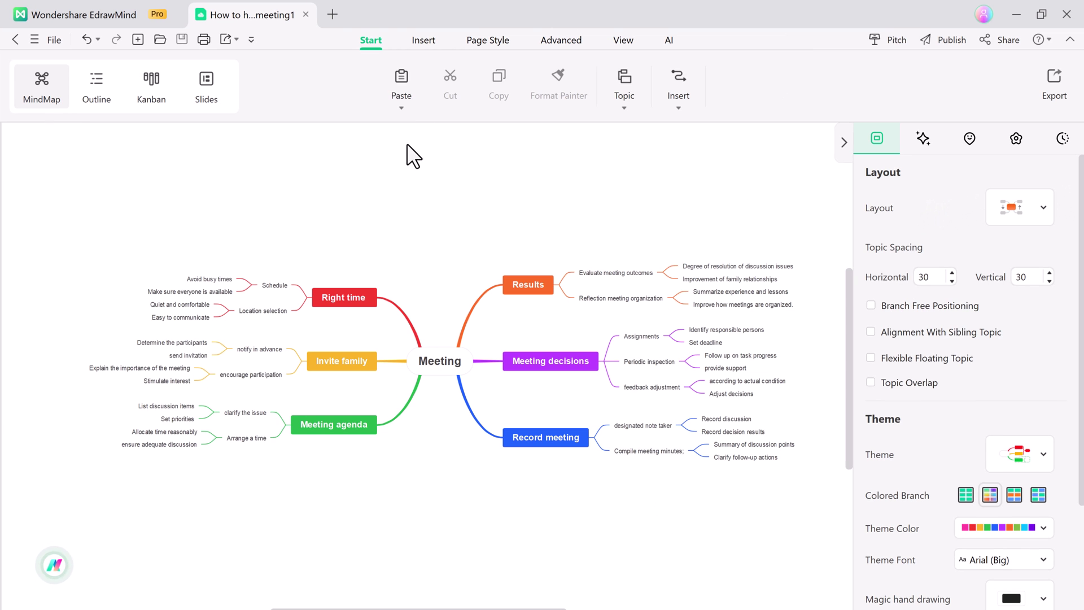
- Launch Smart Cutout from Insert > Picture > Image Processing and upload the portrait photo
click(428, 47)
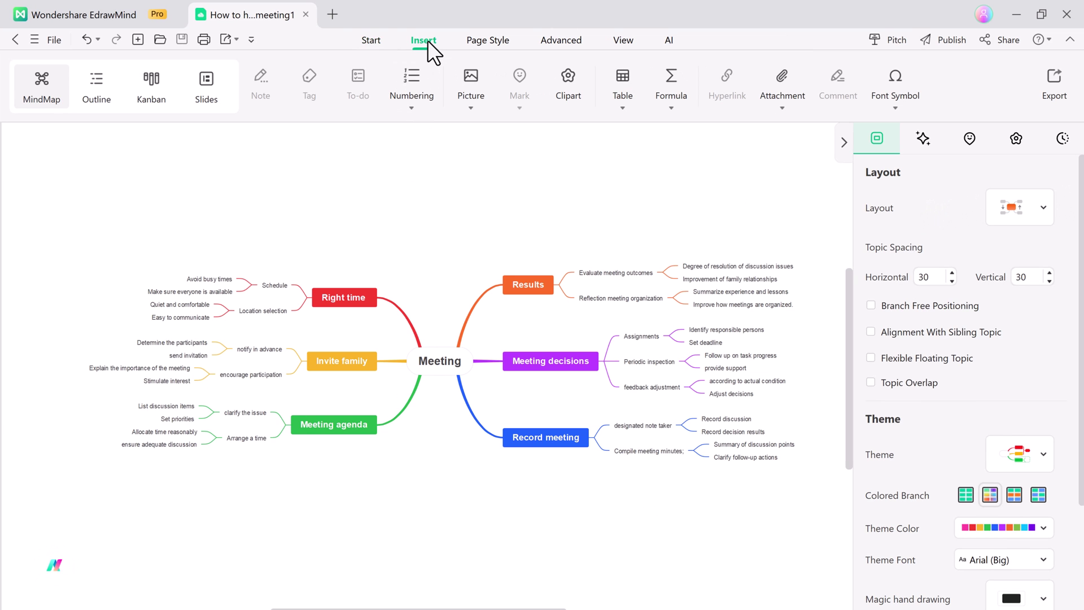
click(471, 109)
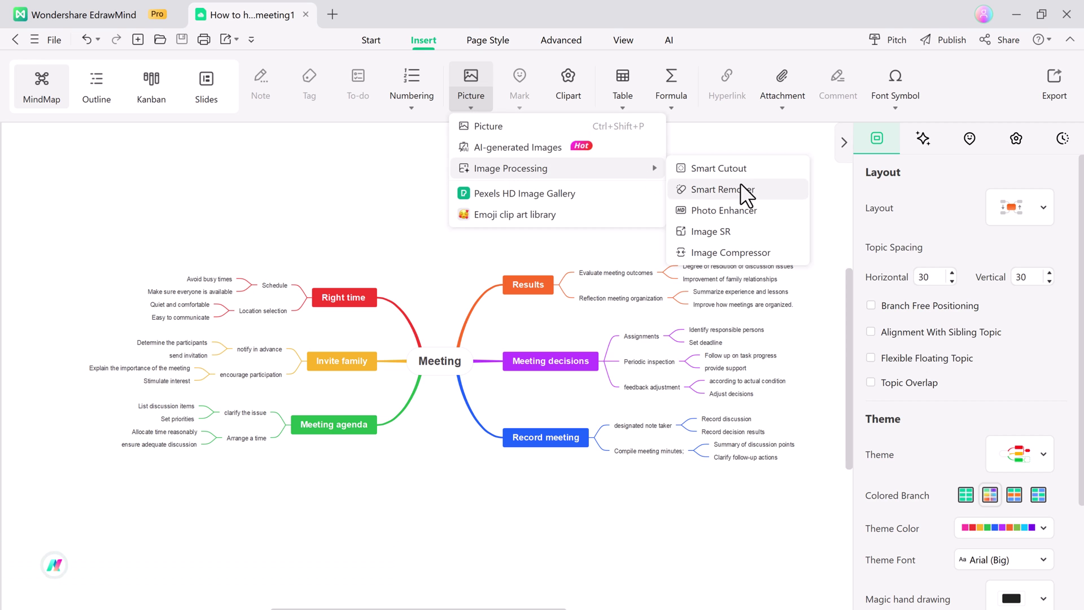
mouse_move(511, 168)
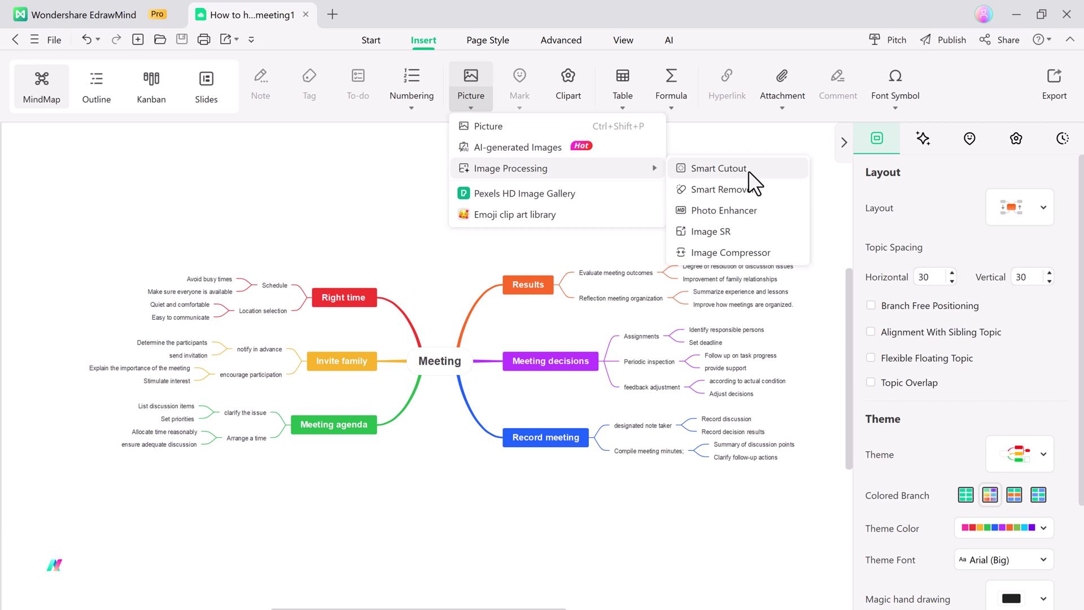
click(748, 169)
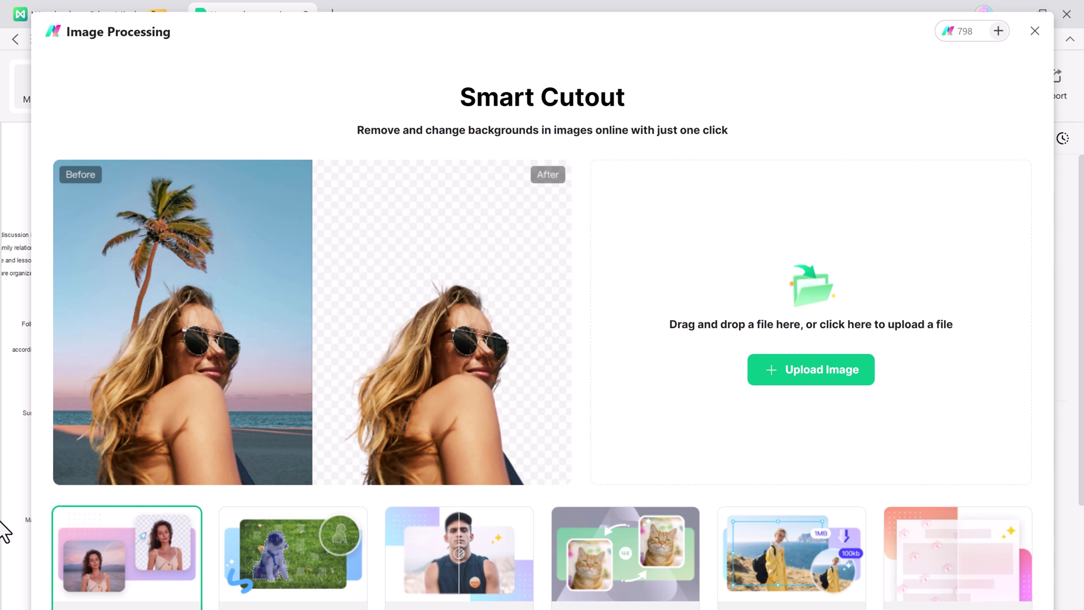
click(826, 378)
click(596, 414)
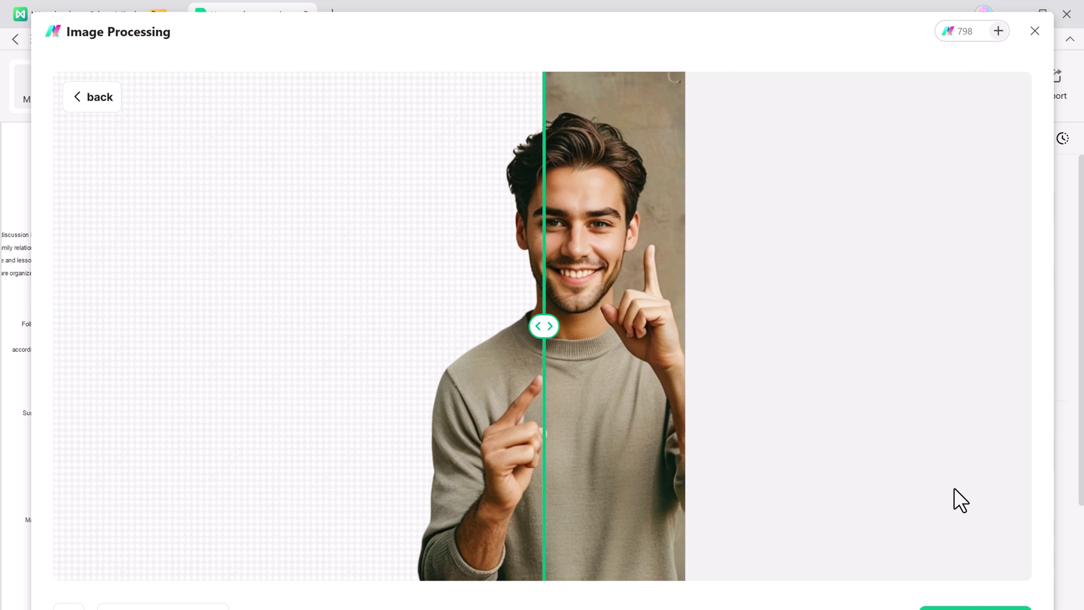
- Compare the cutout man against the original with the slider, then close the image processing window
drag(538, 323, 746, 334)
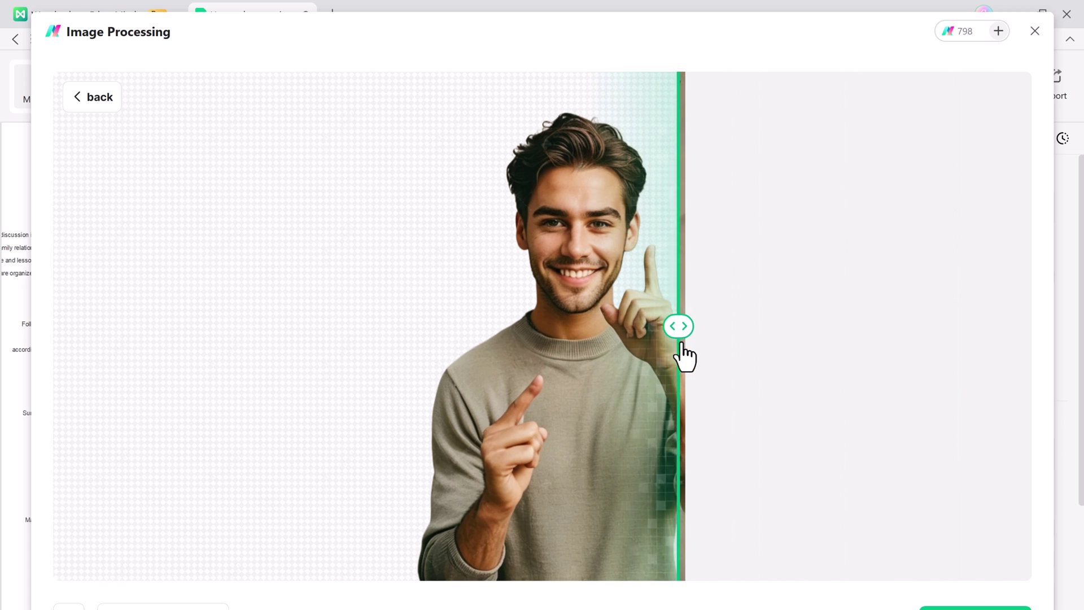
mouse_move(746, 334)
mouse_down()
mouse_move(700, 340)
mouse_move(753, 363)
mouse_up()
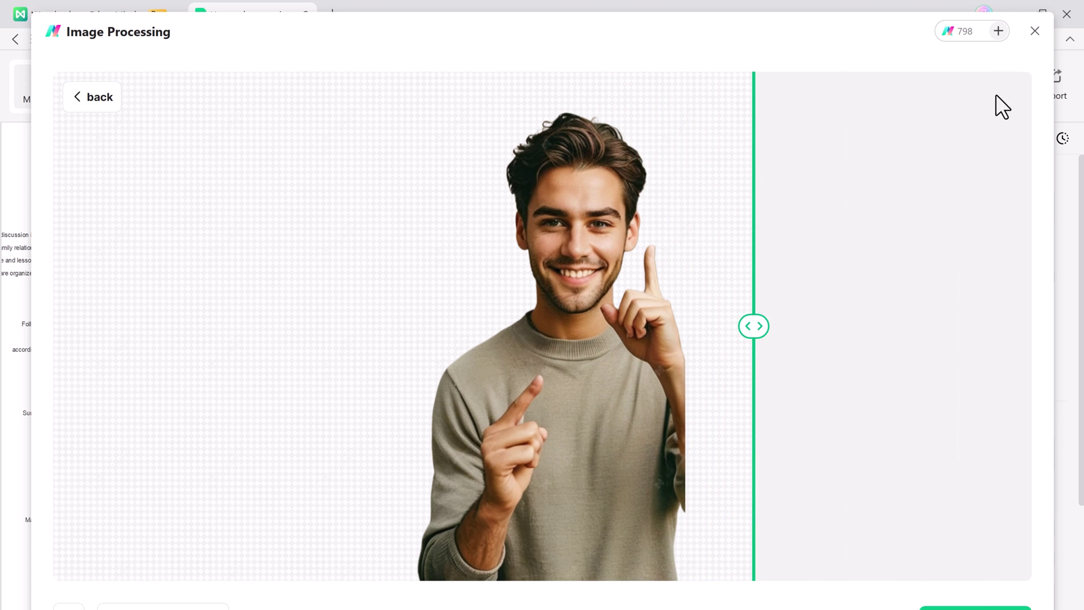
click(1034, 30)
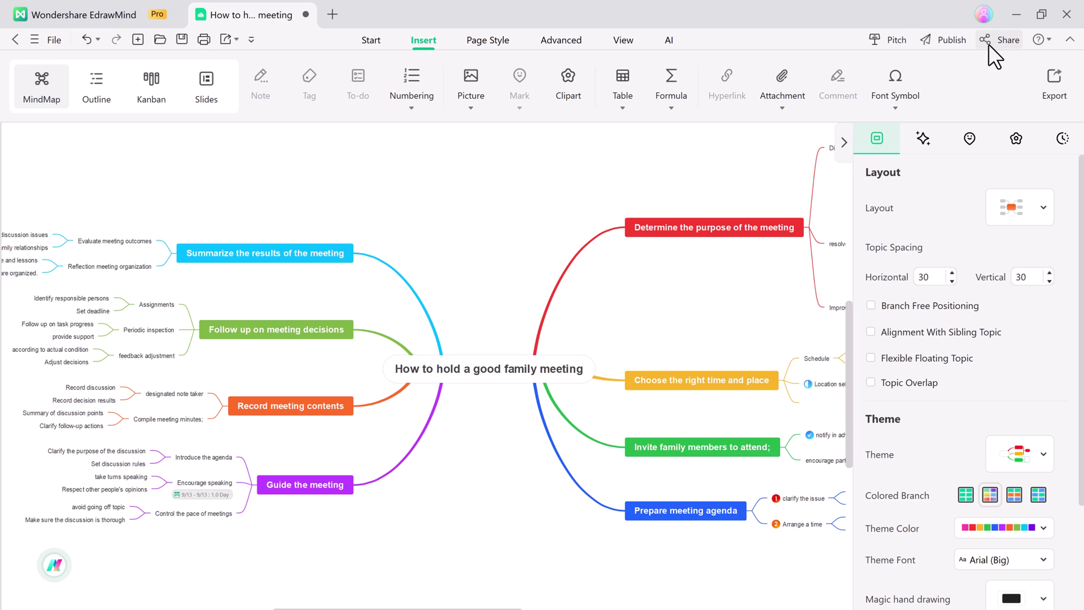
click(1055, 85)
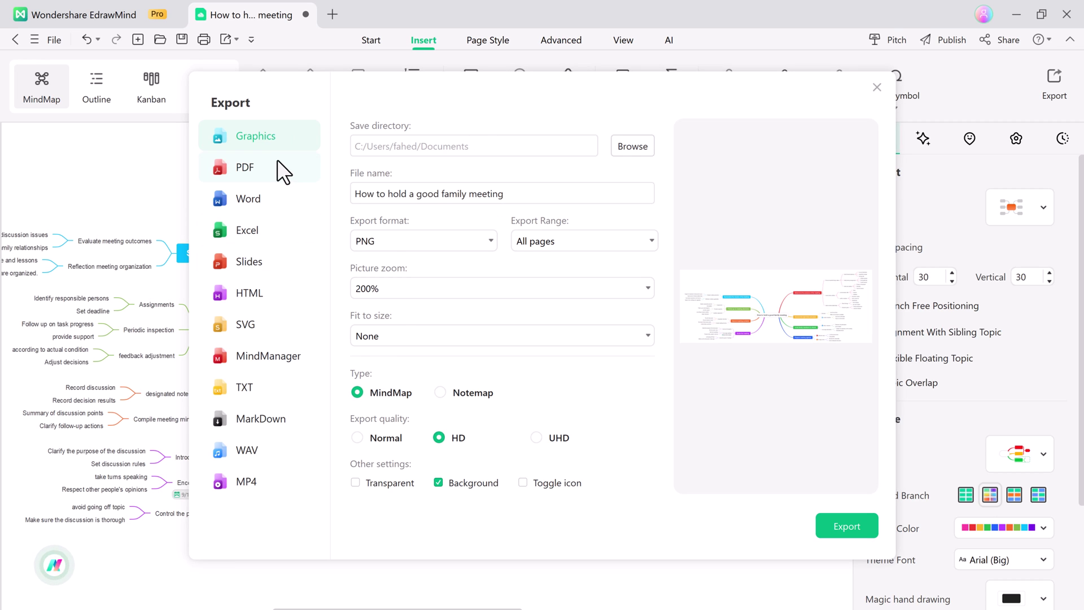
click(278, 166)
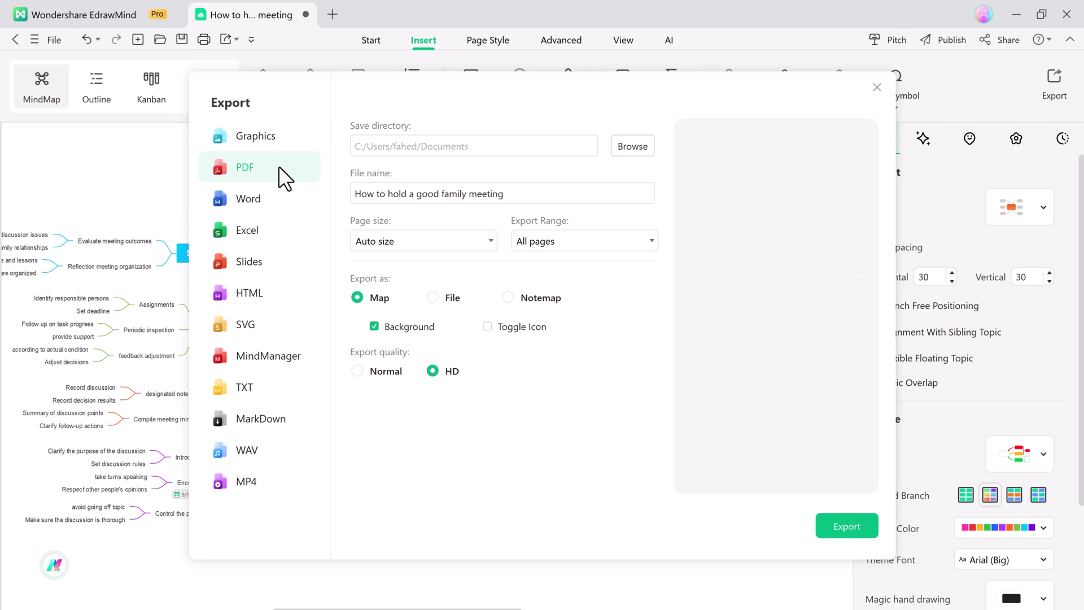
click(278, 204)
click(279, 238)
click(280, 262)
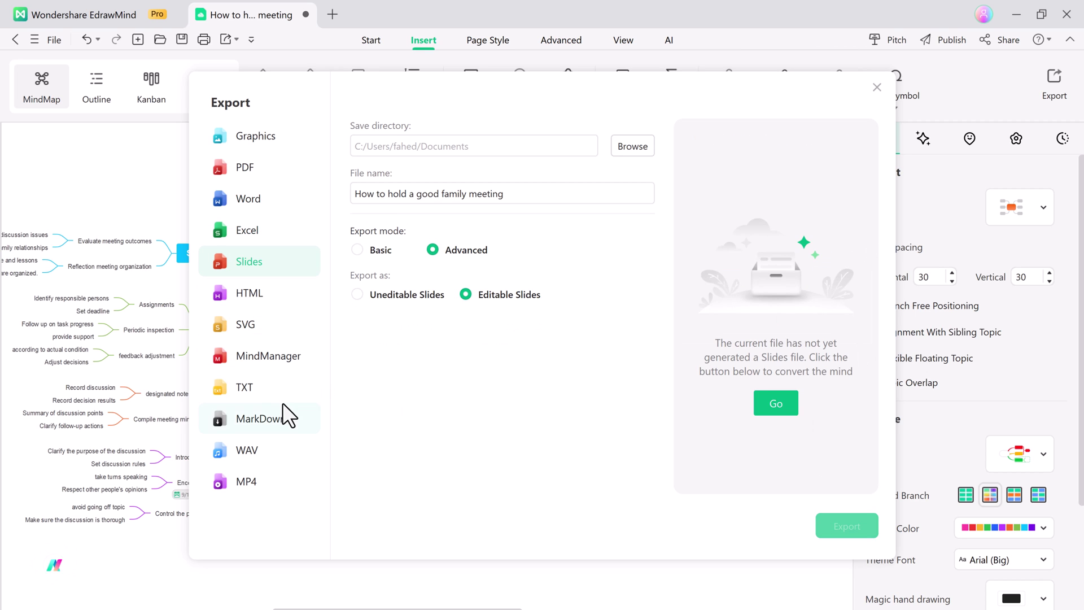
click(280, 386)
click(282, 450)
click(876, 87)
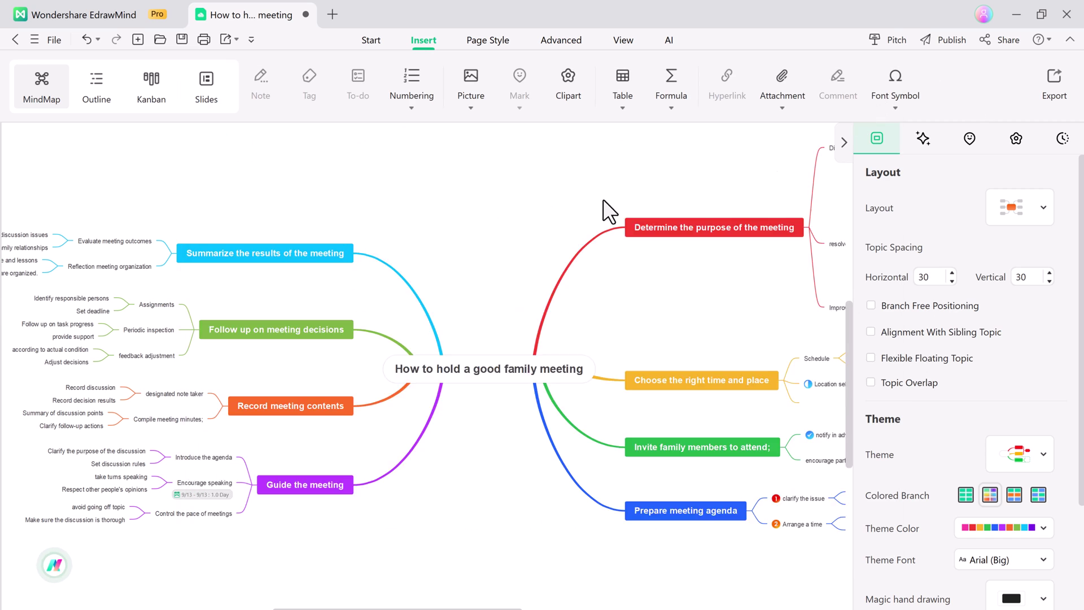
scroll(525, 247, up, 1)
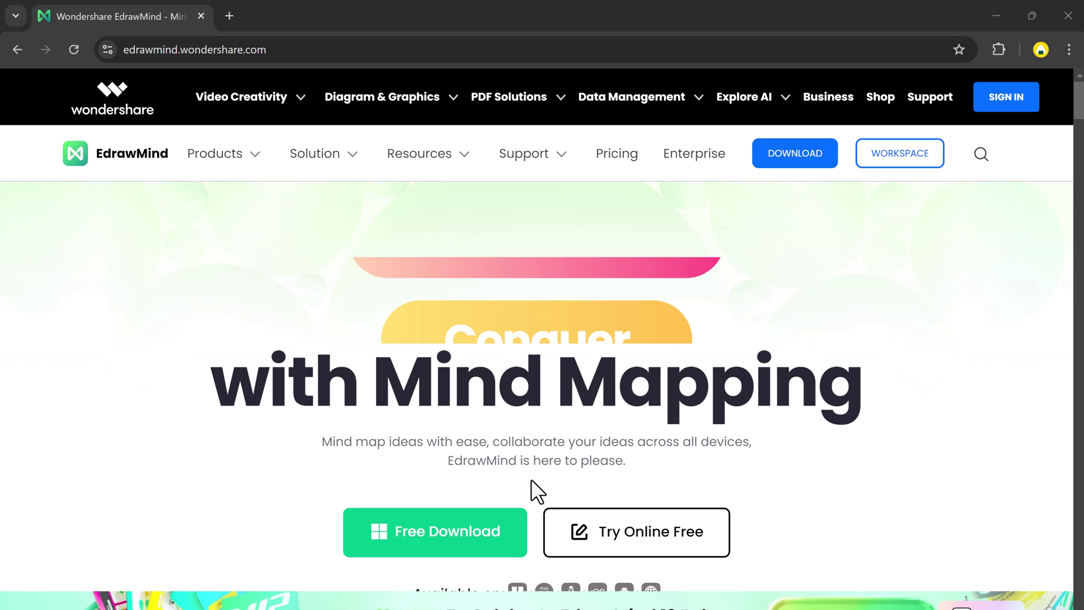
scroll(531, 480, down, 1)
scroll(531, 479, down, 1)
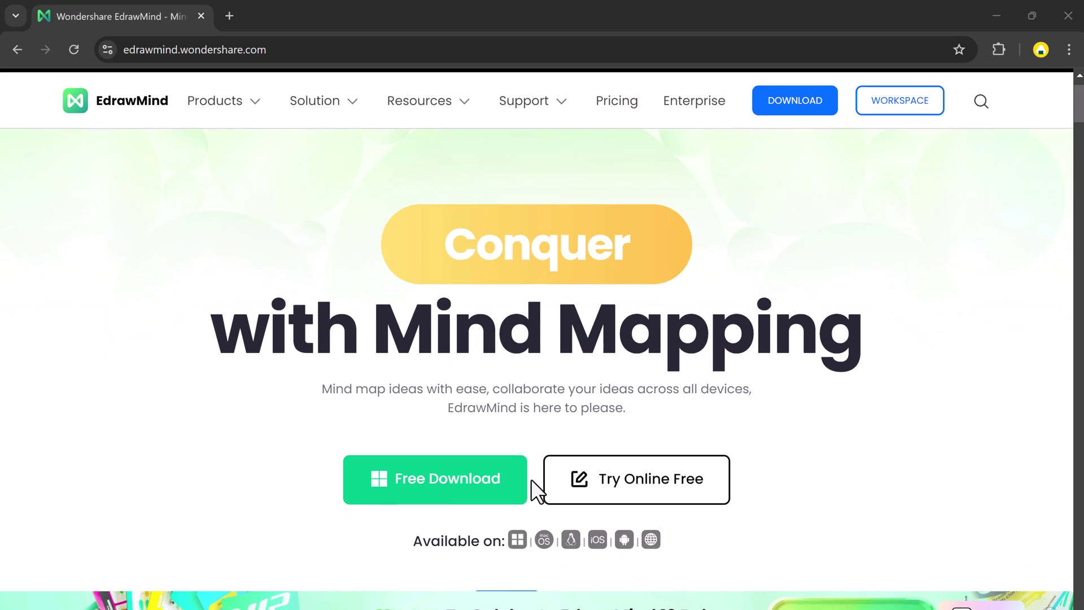
scroll(531, 479, down, 1)
scroll(532, 478, down, 1)
scroll(532, 477, down, 1)
scroll(531, 476, down, 1)
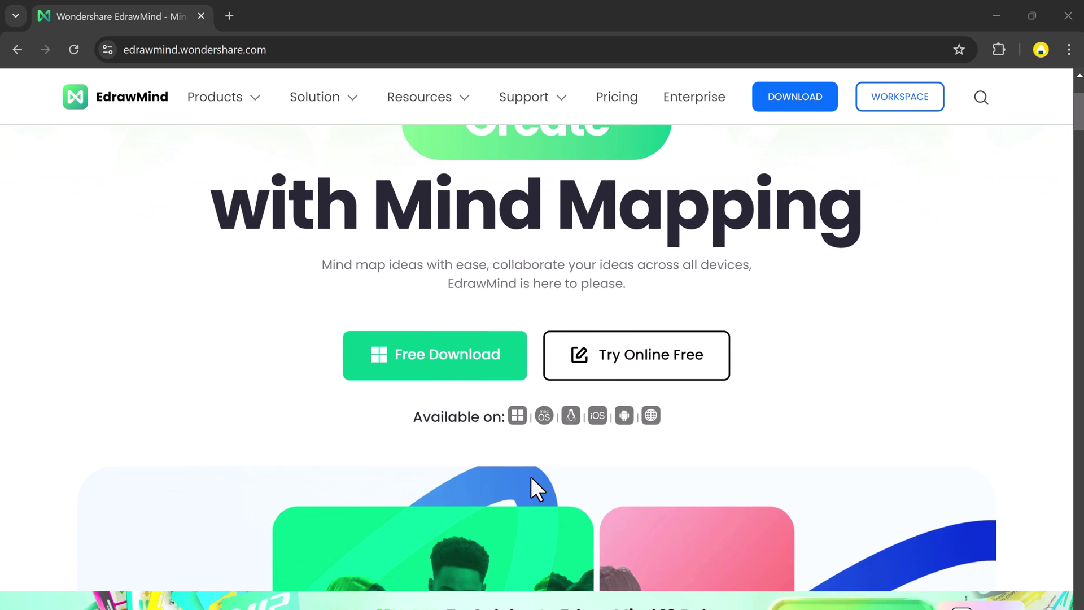
scroll(532, 477, down, 1)
scroll(531, 477, down, 1)
scroll(531, 476, down, 1)
scroll(531, 477, down, 1)
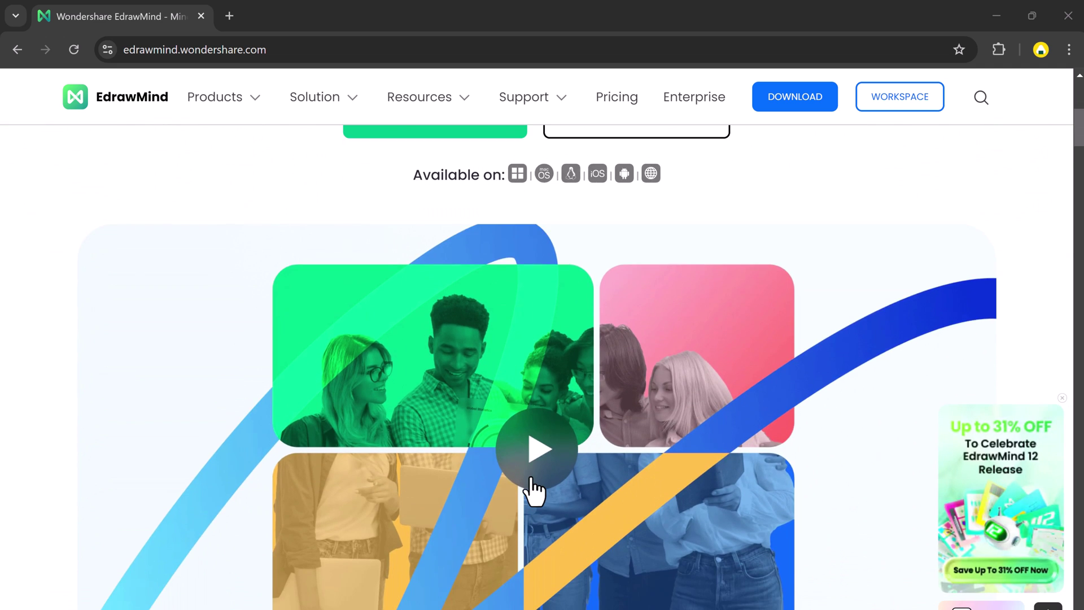
scroll(531, 483, down, 1)
scroll(532, 488, down, 1)
scroll(534, 489, down, 1)
scroll(535, 490, down, 1)
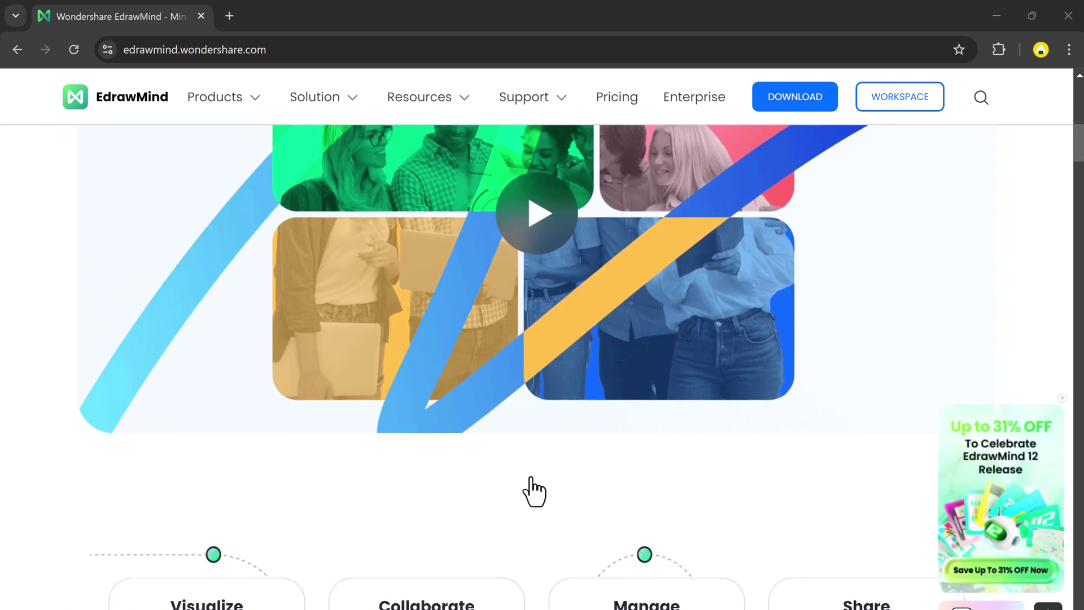
scroll(534, 489, down, 1)
scroll(535, 490, down, 1)
scroll(534, 490, down, 1)
scroll(535, 490, down, 1)
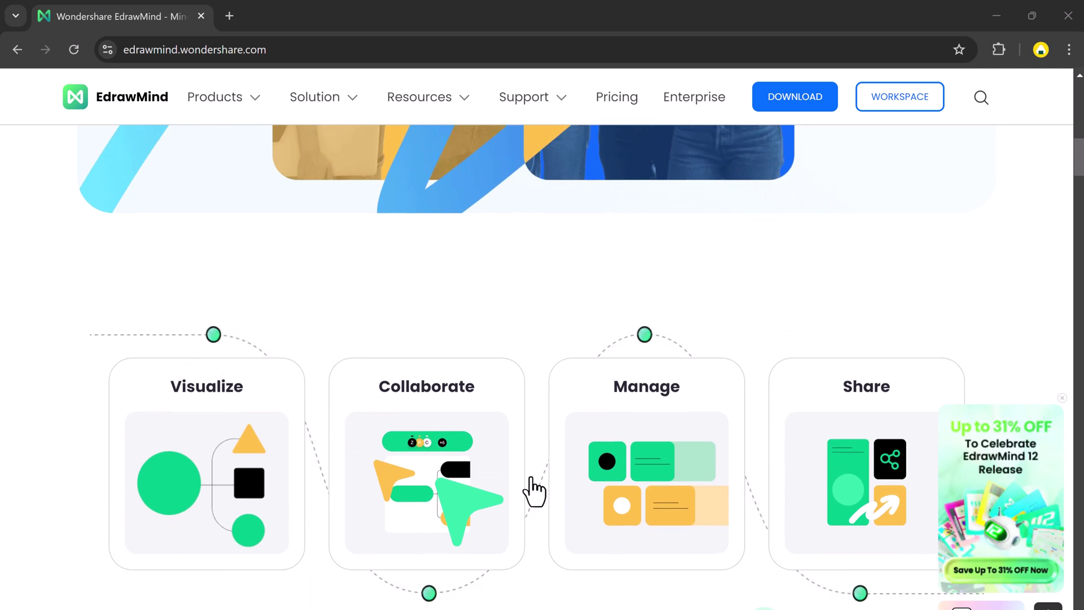
scroll(535, 489, down, 1)
scroll(536, 487, down, 1)
scroll(536, 483, down, 1)
scroll(536, 484, down, 1)
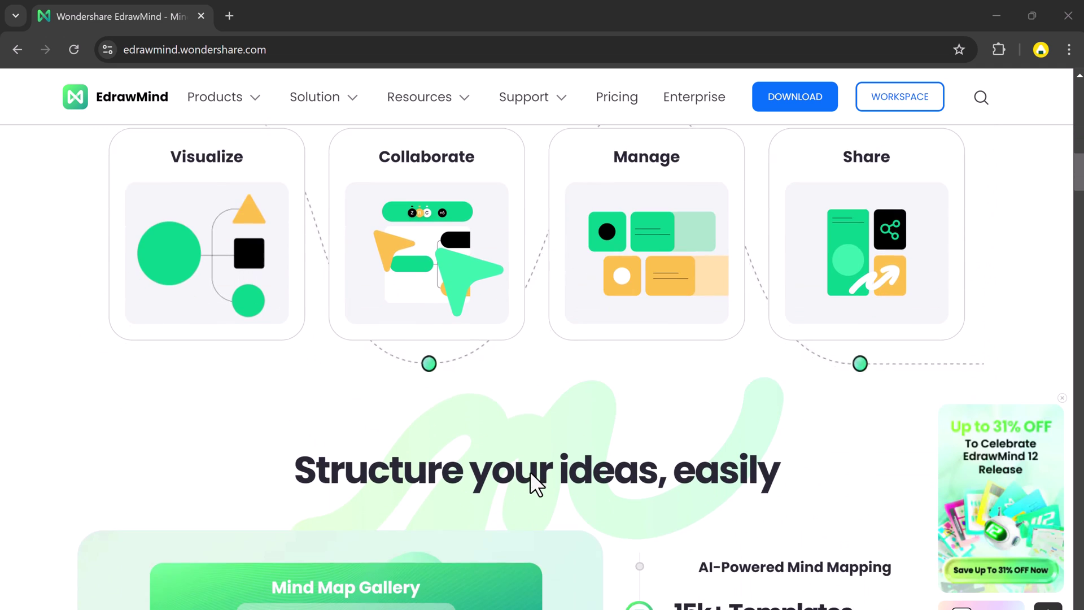
scroll(537, 483, down, 1)
scroll(537, 484, down, 2)
scroll(536, 484, down, 1)
scroll(535, 485, down, 1)
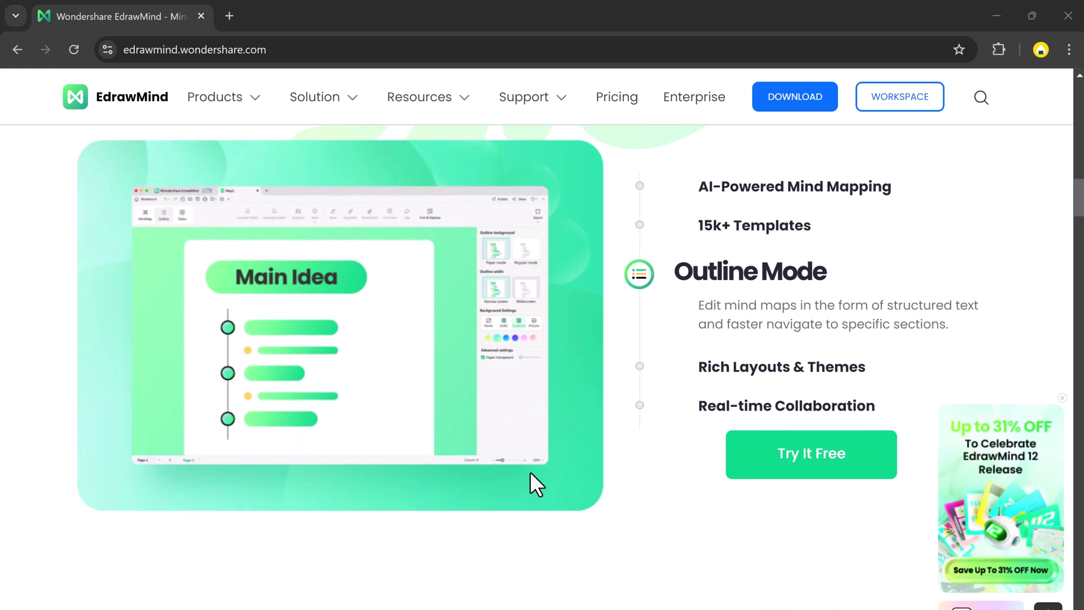
scroll(531, 484, down, 1)
- Show the Rich Layouts & Themes details in the 'Structure your ideas' feature list
click(766, 298)
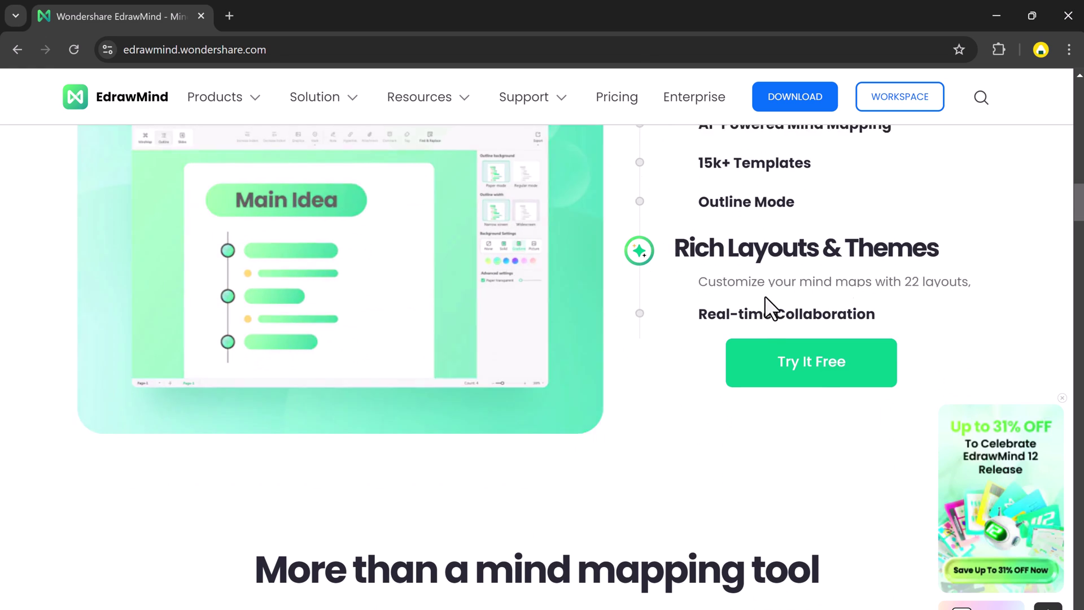